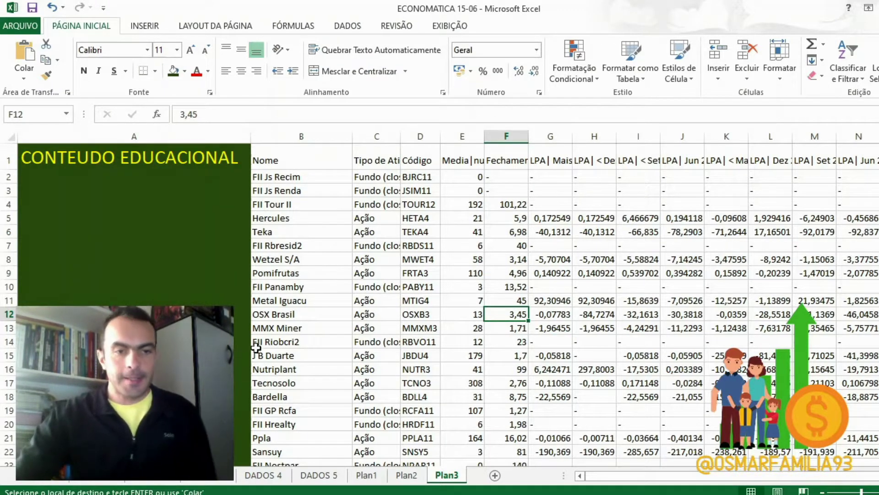
# Look over the source data sheets, including DADOS 4, and return to the Plan3 sheet
pyautogui.click(154, 476)
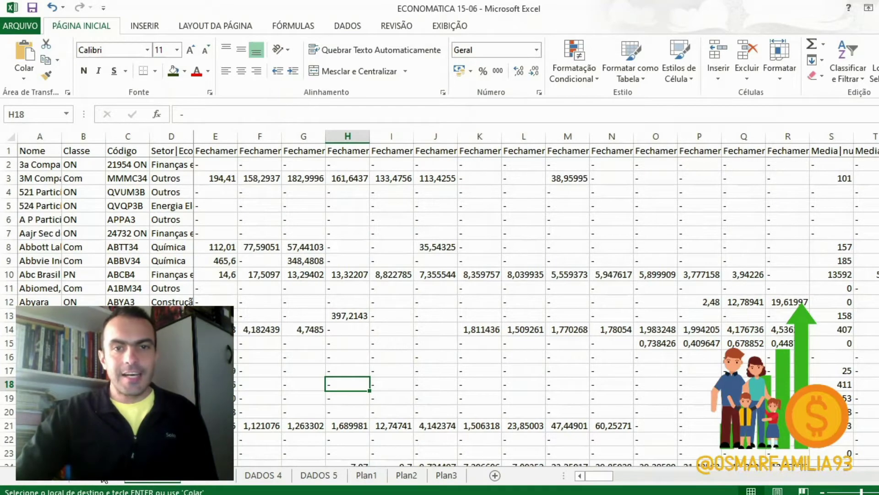
pyautogui.click(110, 476)
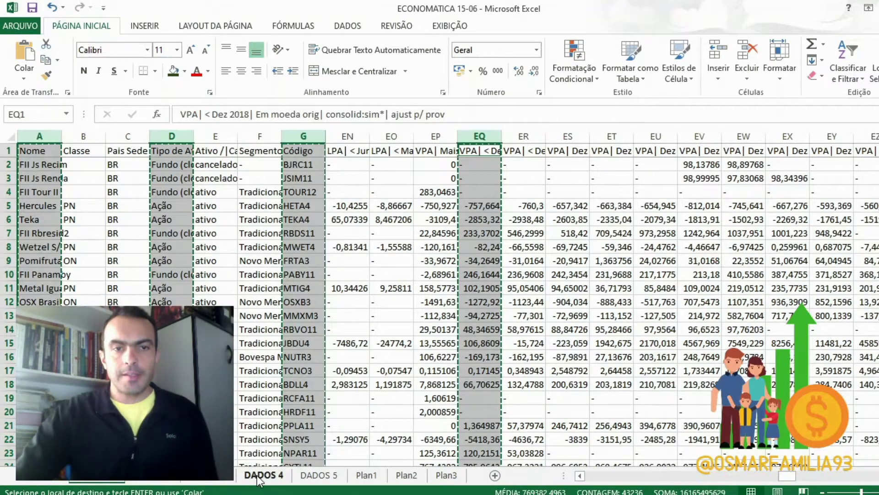
pyautogui.click(446, 475)
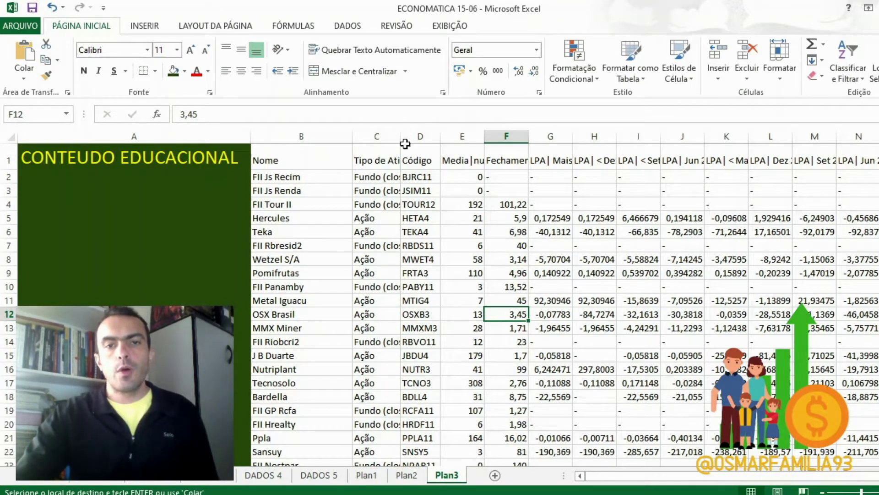
# Sort the Plan3 table by average volume in column E in ascending order, expanding the selection to the whole table
pyautogui.click(455, 132)
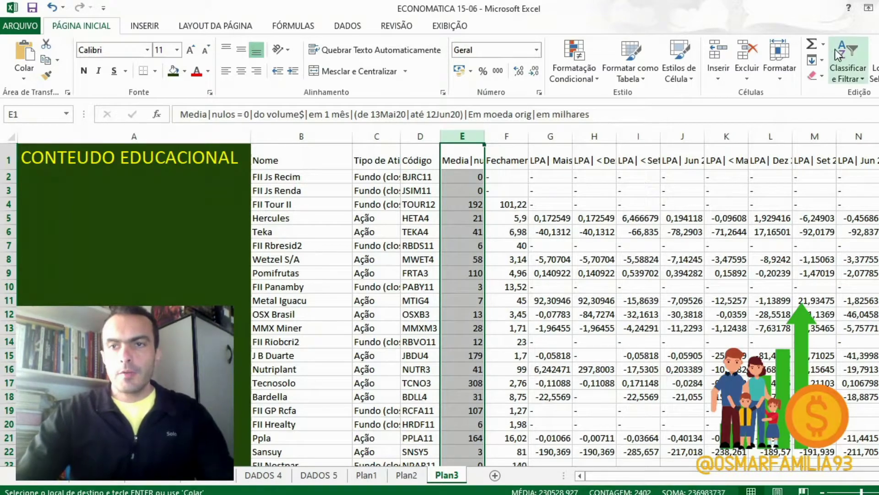
pyautogui.click(848, 53)
pyautogui.click(832, 94)
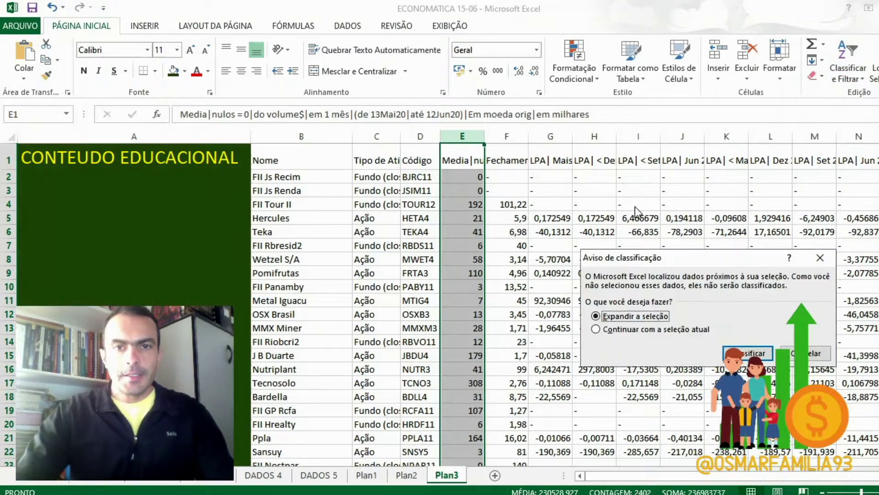
pyautogui.click(742, 367)
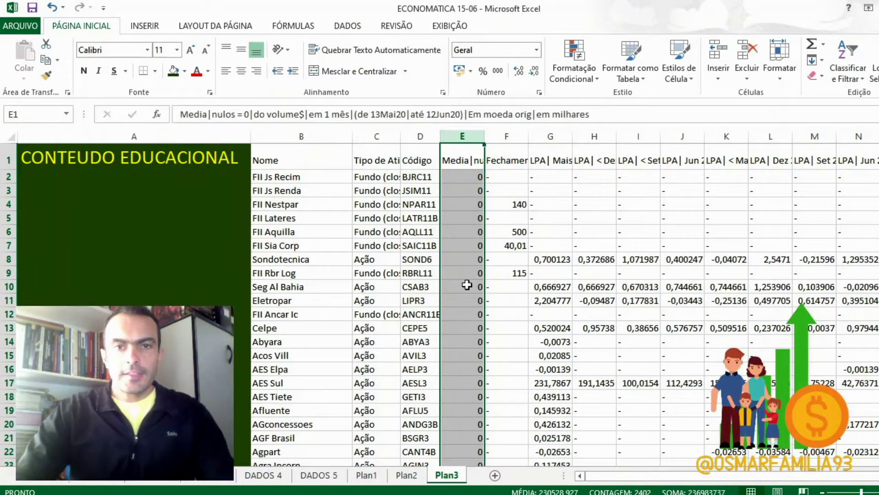
# Delete rows 2 to 714, which hold the lowest-volume assets up to FII SP Downt
pyautogui.moveTo(6, 176); pyautogui.dragTo(2, 319)
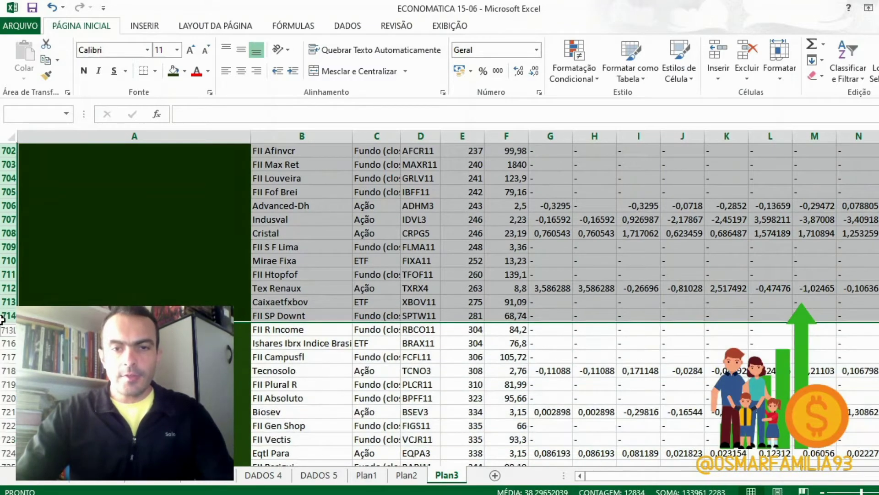
pyautogui.rightClick(3, 242)
pyautogui.click(32, 355)
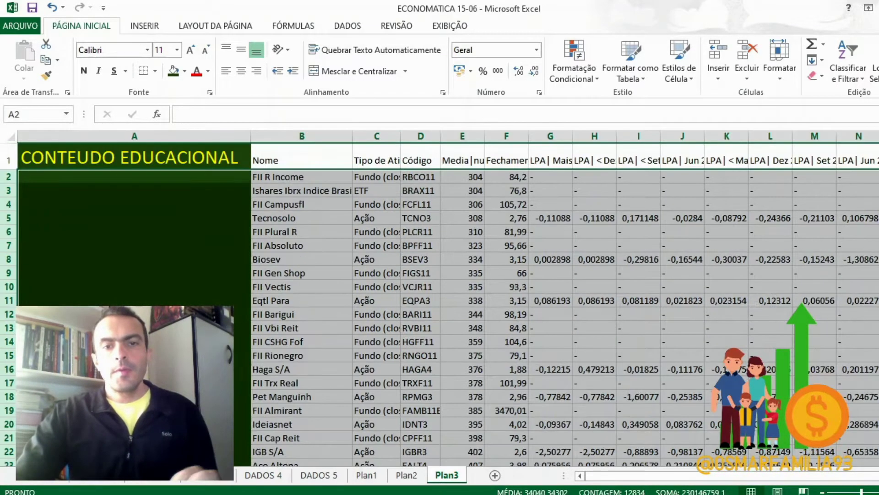
# Delete the rows below Petrobras, from row 312 (Ibov Fut Contin Jun) to the end of the list
pyautogui.scroll(-2, 420, 293)
pyautogui.click(420, 287)
pyautogui.scroll(-20, 420, 292)
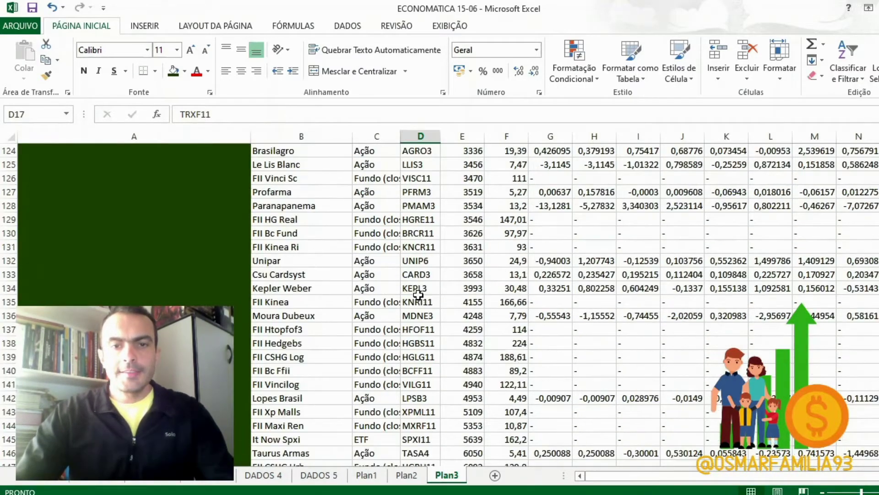
pyautogui.scroll(-20, 418, 294)
pyautogui.scroll(-20, 416, 299)
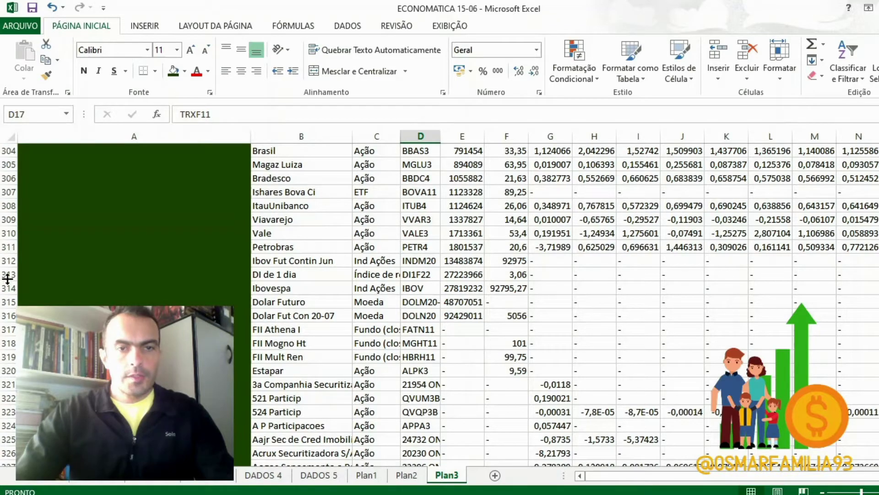
pyautogui.moveTo(3, 260); pyautogui.dragTo(5, 453)
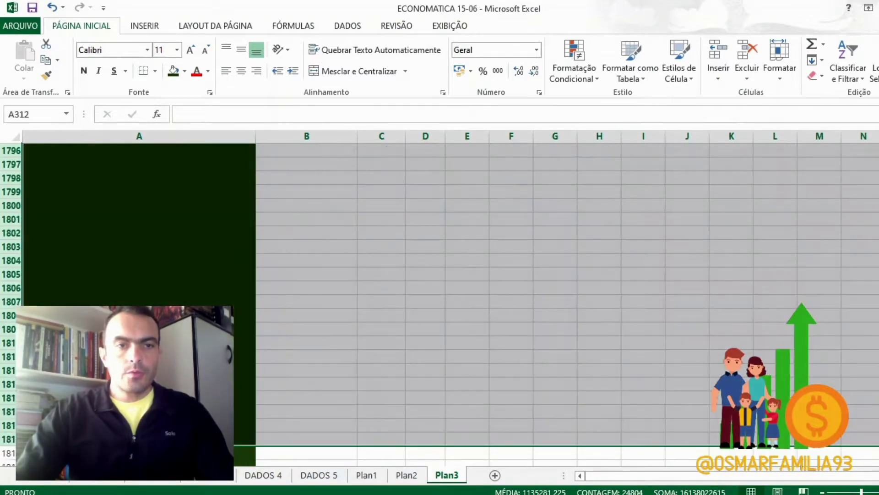
pyautogui.rightClick(12, 261)
pyautogui.press('Escape')
pyautogui.hotkey('ctrl', 'BackSpace')
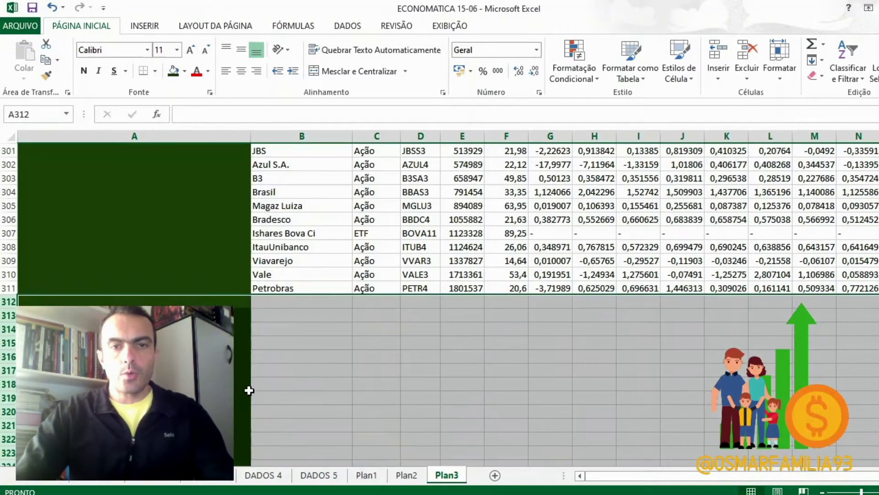
# Insert a blank column G before the first LPA column and title it LUCROS
pyautogui.scroll(20, 268, 378)
pyautogui.scroll(16, 268, 378)
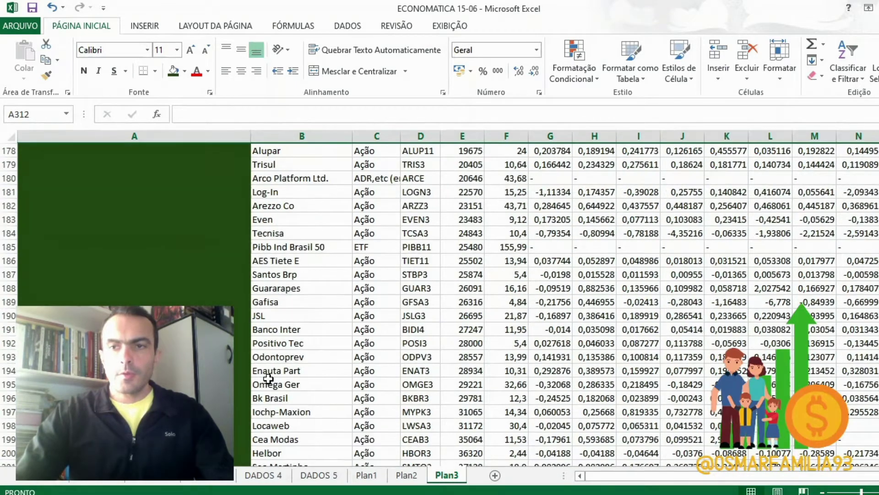
pyautogui.hotkey('ctrl', 'BackSpace')
pyautogui.press('pageup')
pyautogui.press('pageup')
pyautogui.press('pageup')
pyautogui.press('pageup')
pyautogui.press('pageup')
pyautogui.press('pageup')
pyautogui.press('pageup')
pyautogui.press('pageup')
pyautogui.press('pageup')
pyautogui.press('pageup')
pyautogui.press('pageup')
pyautogui.press('pageup')
pyautogui.press('pageup')
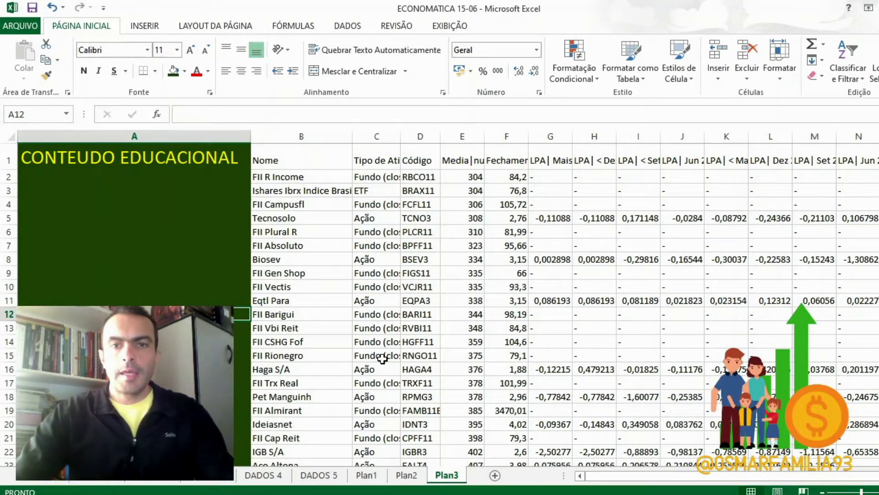
pyautogui.click(543, 137)
pyautogui.rightClick(543, 139)
pyautogui.click(582, 235)
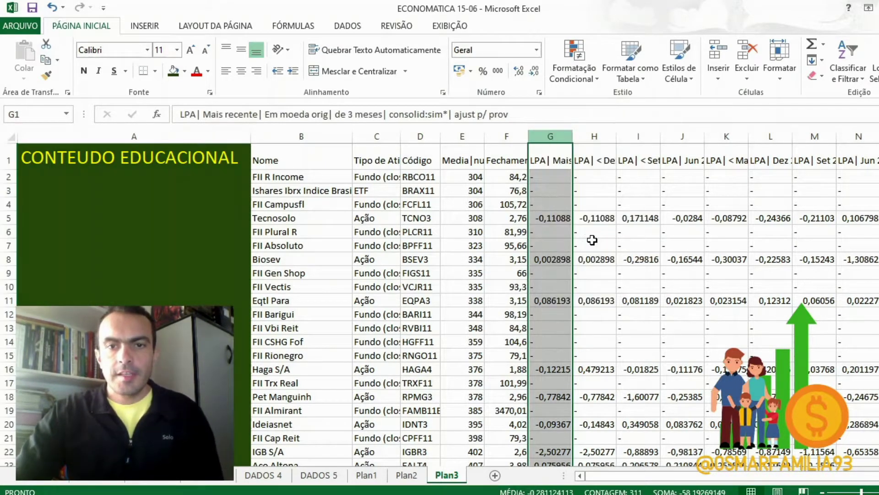
pyautogui.click(550, 158)
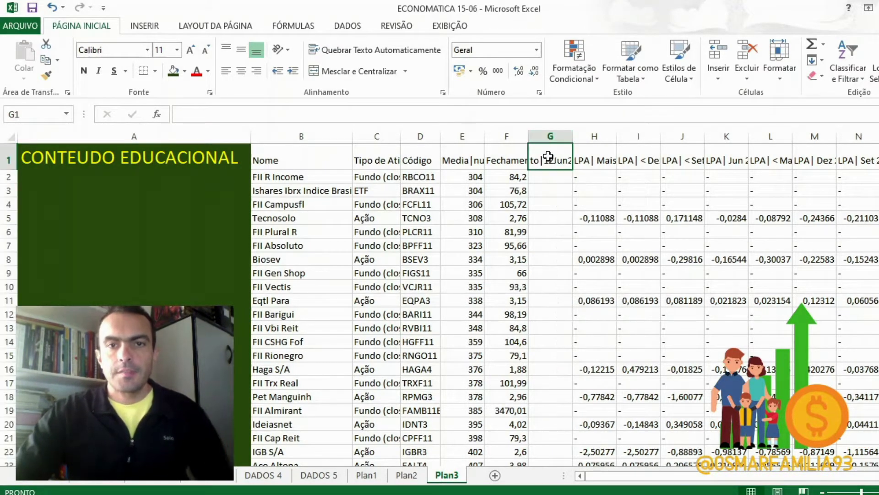
pyautogui.write('LUCROS')
pyautogui.press('Return')
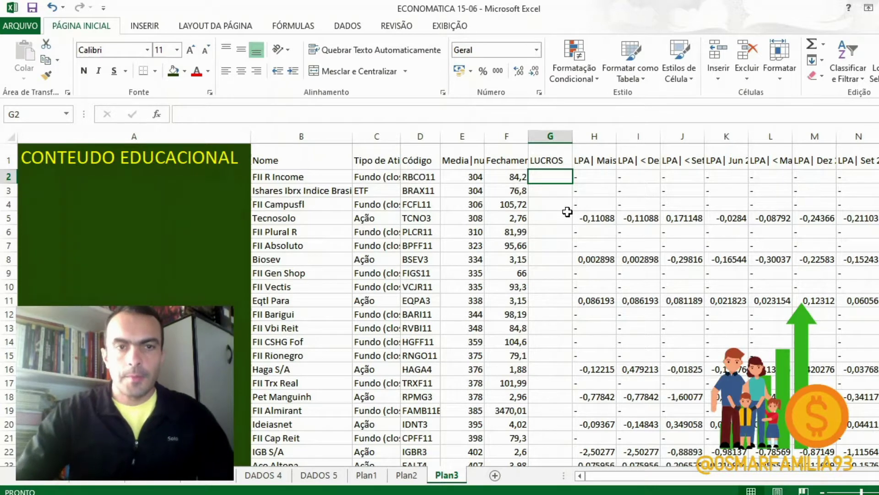
# Enter =MEDIA(H2:S2)*4 in G2 and fill the formula down the LUCROS column
pyautogui.write('=')
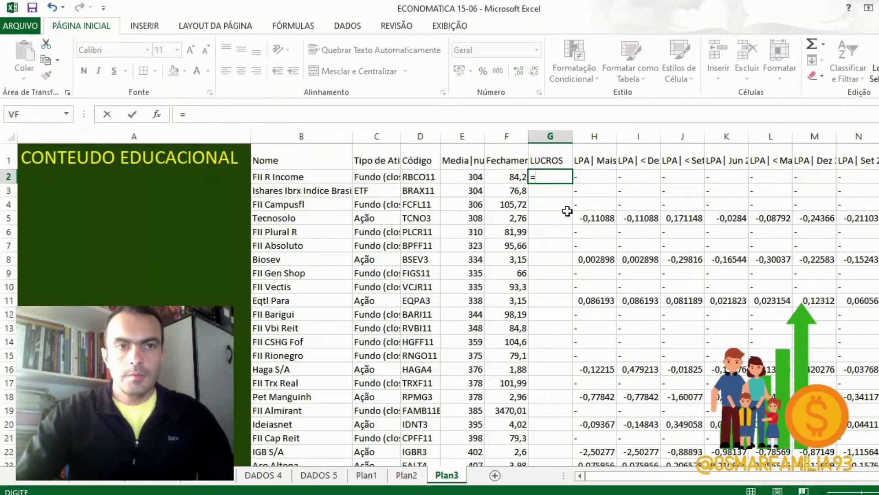
pyautogui.write('MEDIA')
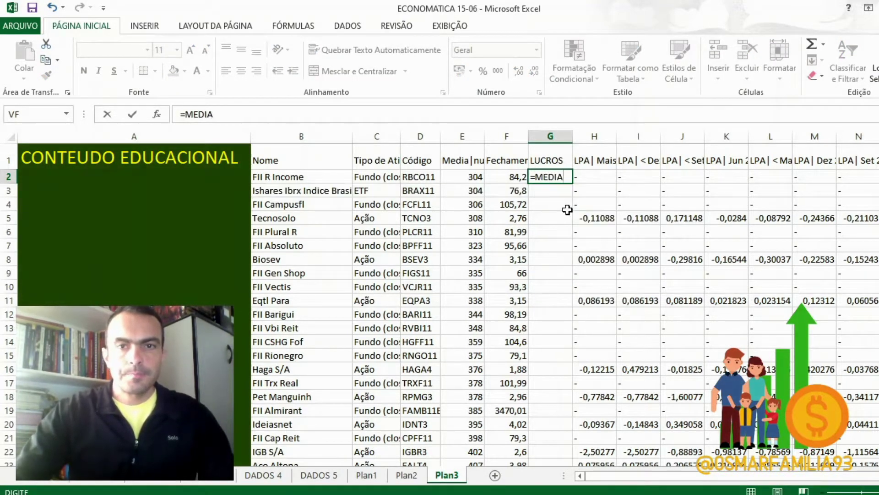
pyautogui.write('(')
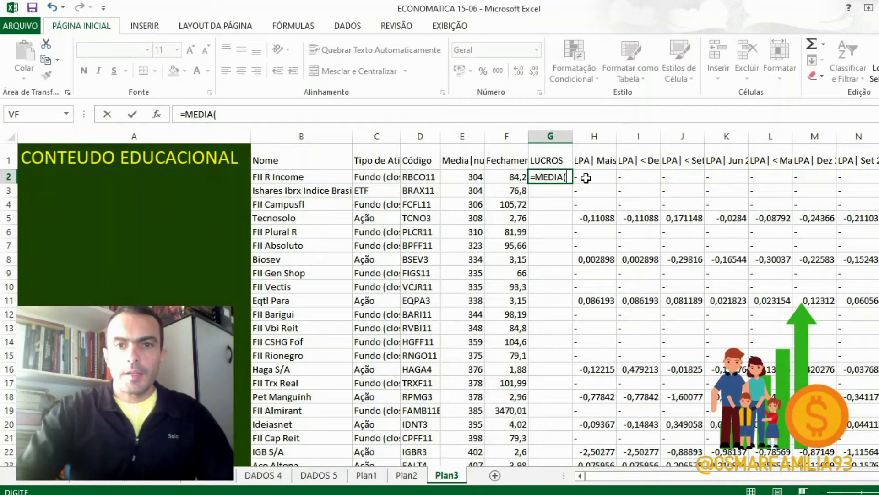
pyautogui.click(587, 179)
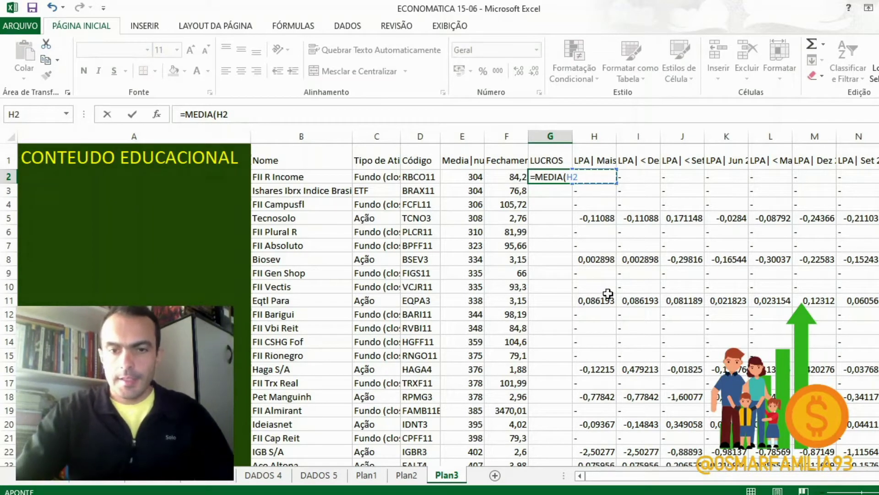
pyautogui.moveTo(651, 477); pyautogui.dragTo(707, 478)
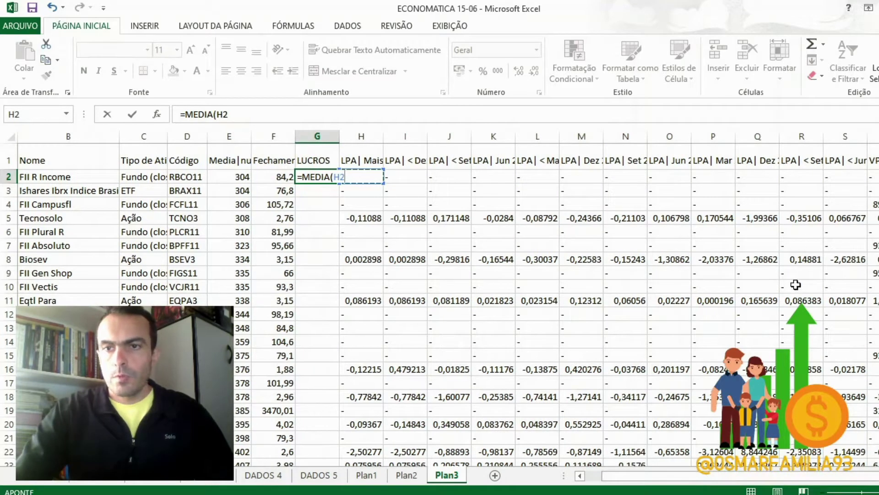
pyautogui.keyDown('shift'); pyautogui.click(843, 177); pyautogui.keyUp('shift')
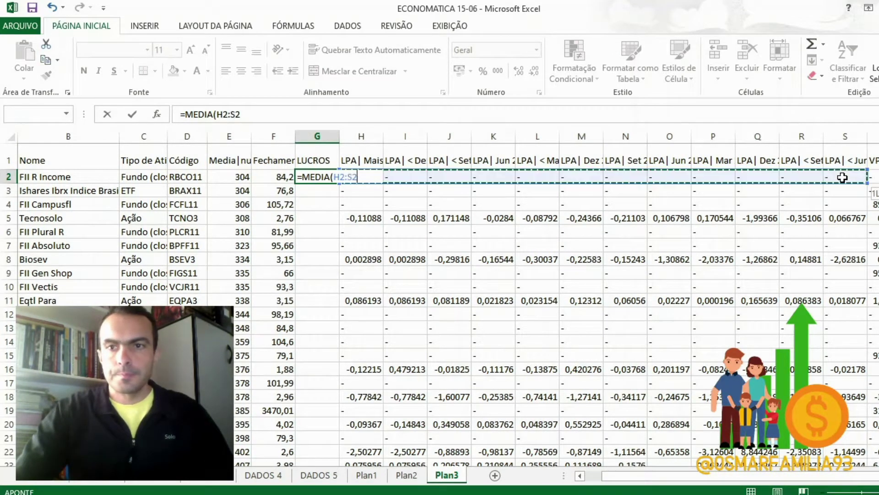
pyautogui.click(392, 118)
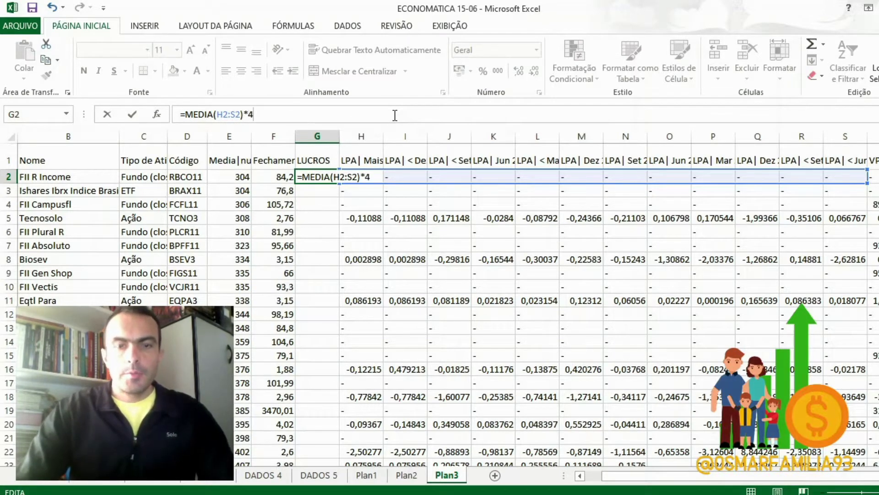
pyautogui.press('Return')
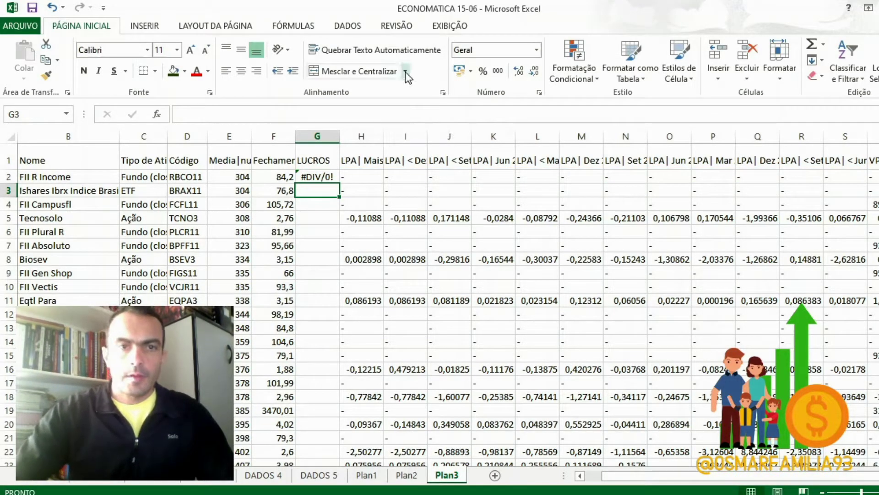
pyautogui.click(328, 176)
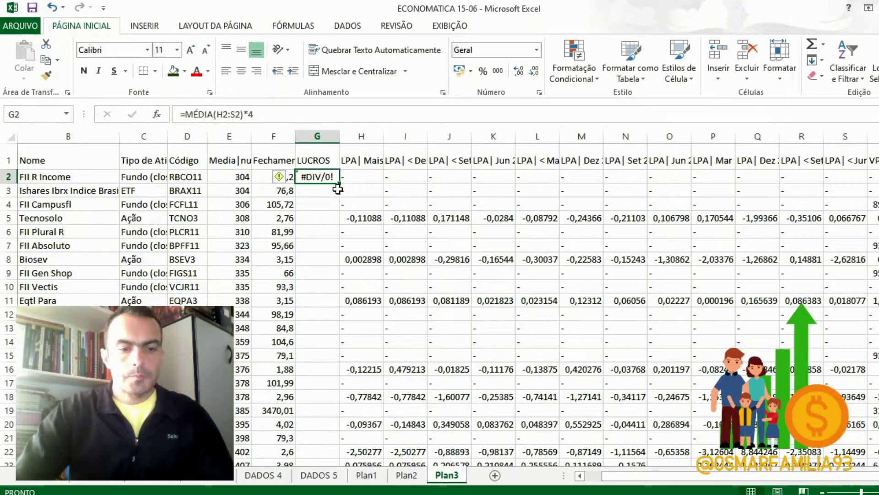
pyautogui.doubleClick(339, 184)
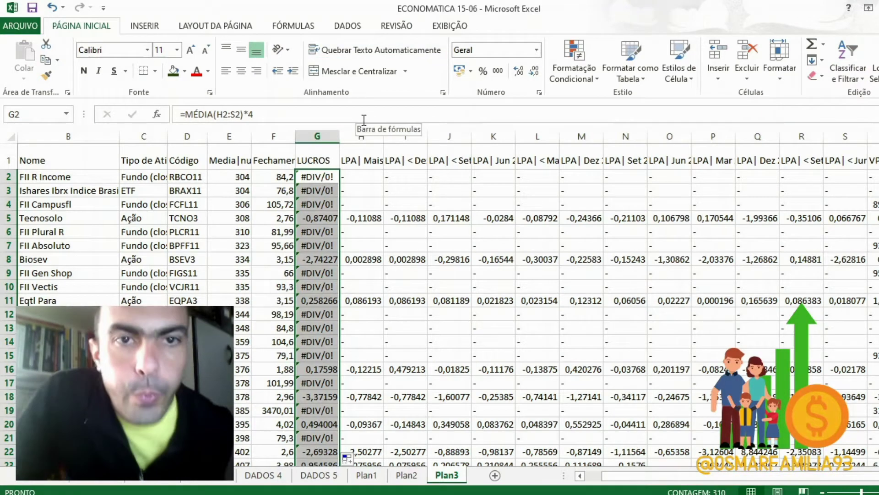
# Sort the table by the LUCROS column in ascending order, expanding the selection to the whole table
pyautogui.click(855, 64)
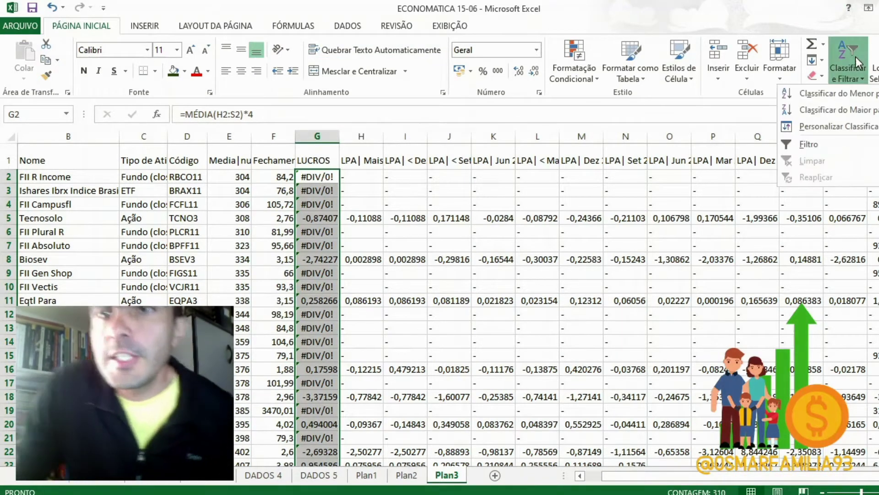
pyautogui.click(846, 94)
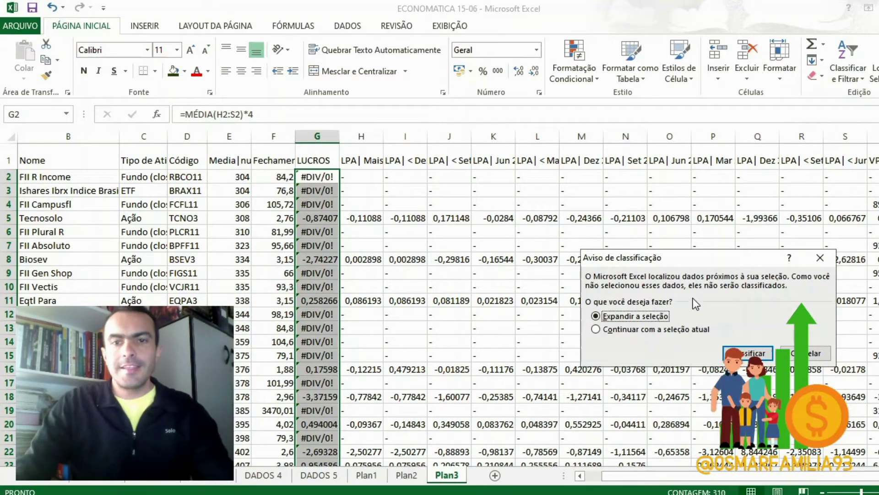
pyautogui.click(762, 359)
pyautogui.click(301, 199)
pyautogui.moveTo(11, 175); pyautogui.dragTo(2, 339)
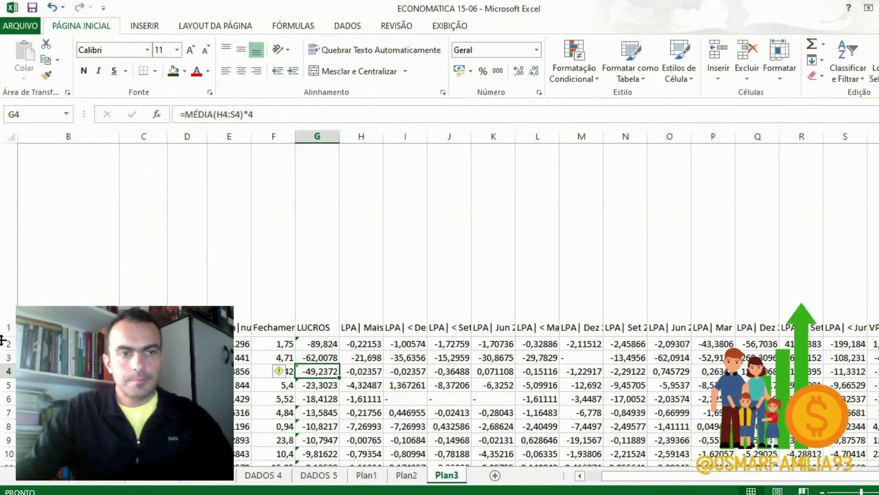
pyautogui.hotkey('ctrl', 'z')
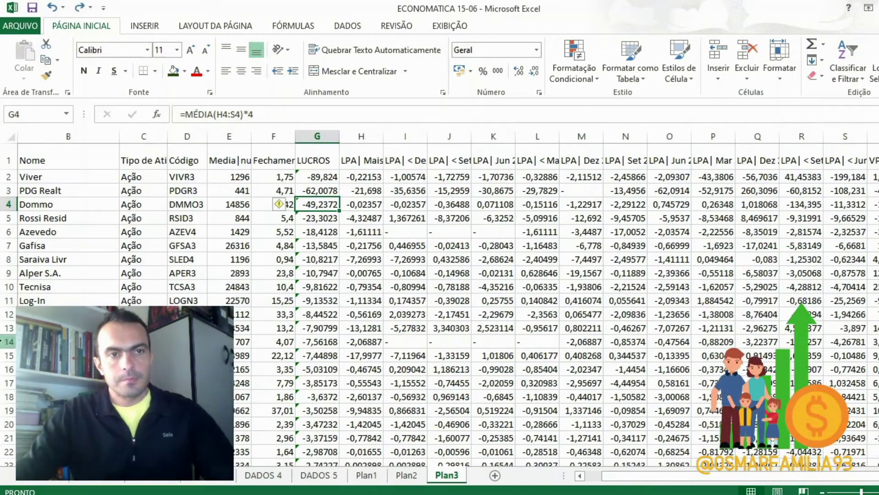
# Delete the rows of the heaviest loss-making companies, from row 2 (Viver) through row 32 (Biomm)
pyautogui.click(10, 178)
pyautogui.moveTo(10, 178); pyautogui.dragTo(8, 219)
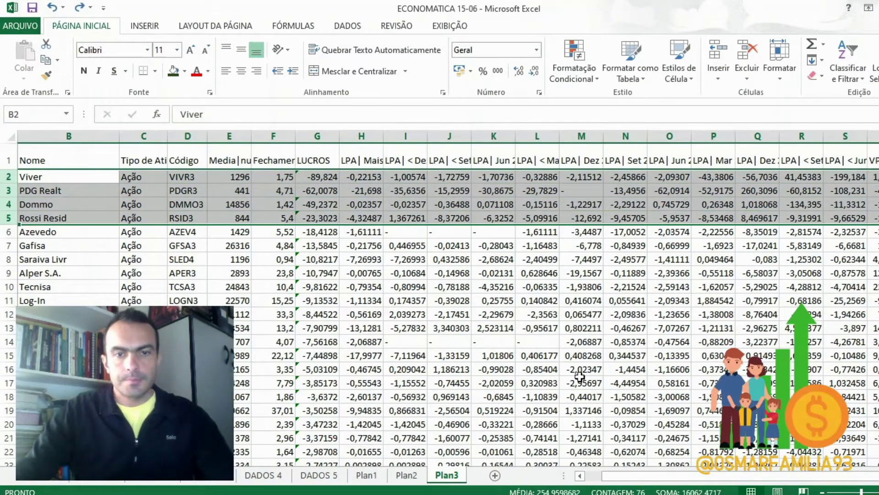
pyautogui.click(655, 474)
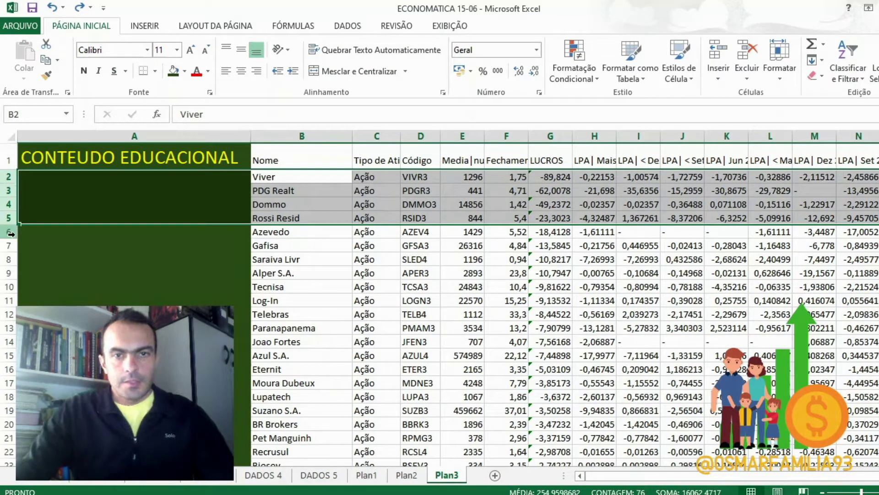
pyautogui.click(6, 176)
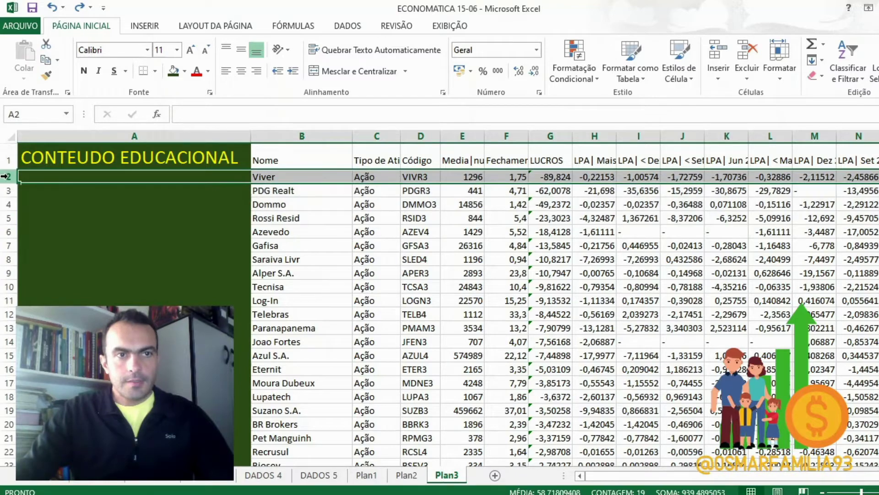
pyautogui.moveTo(6, 176); pyautogui.dragTo(2, 372)
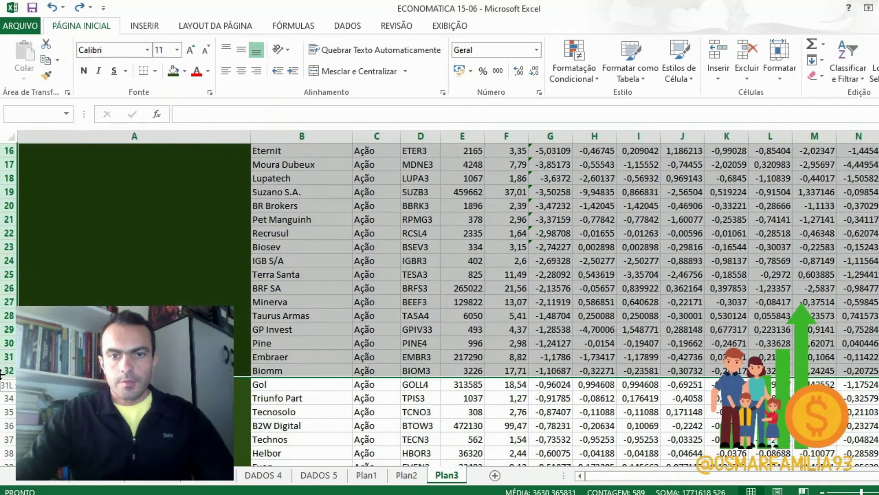
pyautogui.rightClick(6, 235)
pyautogui.click(41, 349)
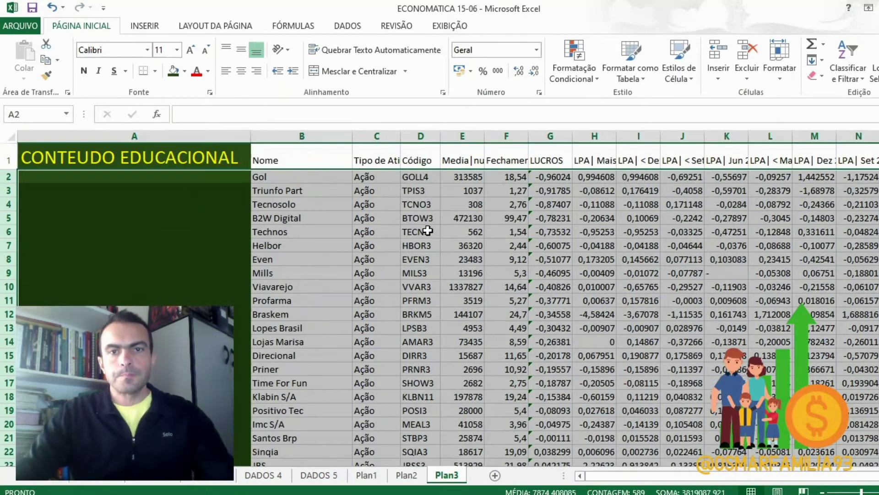
# Delete the fund and ETF rows with #DIV/0! in LUCROS, from row 178 (FII R Income) to the end of the list
pyautogui.scroll(-9, 428, 230)
pyautogui.scroll(-20, 429, 230)
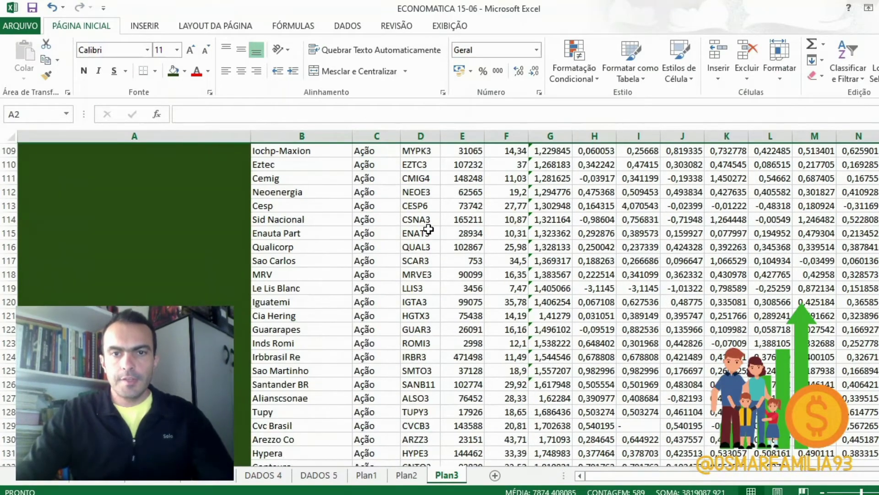
pyautogui.scroll(-15, 428, 230)
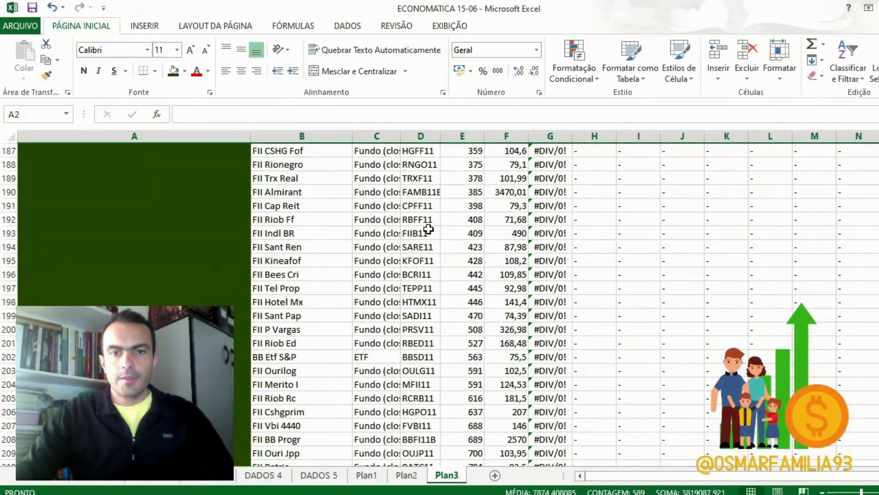
pyautogui.scroll(6, 429, 230)
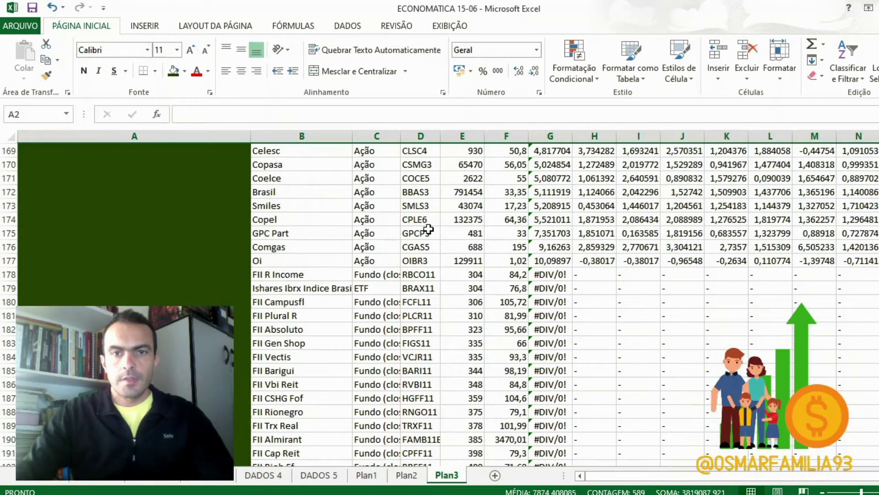
pyautogui.moveTo(6, 274); pyautogui.dragTo(7, 398)
pyautogui.rightClick(2, 231)
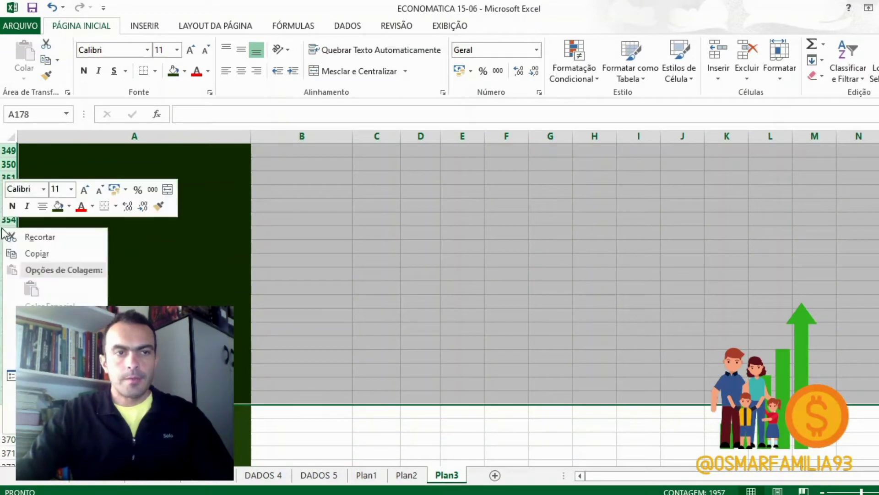
pyautogui.click(41, 342)
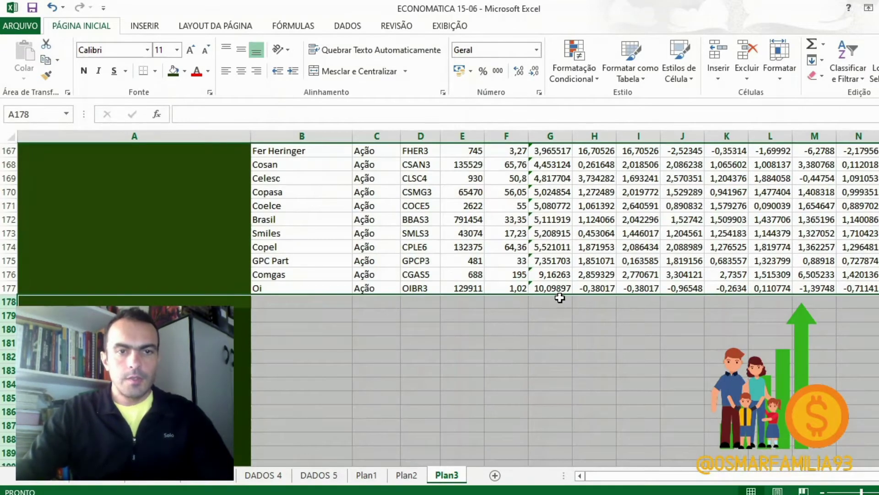
pyautogui.click(554, 272)
# Delete the loss-making company rows from Gol (row 2) through Mills (row 9) at the start of the list
pyautogui.press('Home')
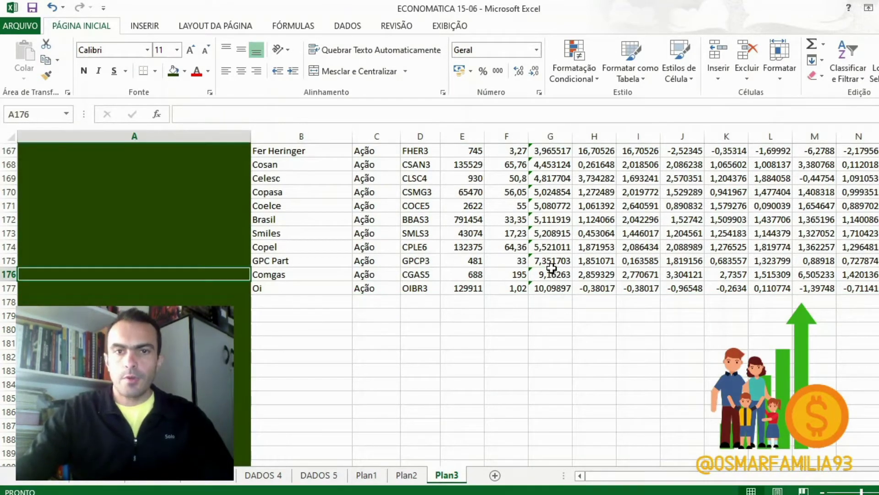
pyautogui.press('pageup')
pyautogui.press('pageup')
pyautogui.press('pageup')
pyautogui.press('pageup')
pyautogui.press('pageup')
pyautogui.press('pageup')
pyautogui.press('pageup')
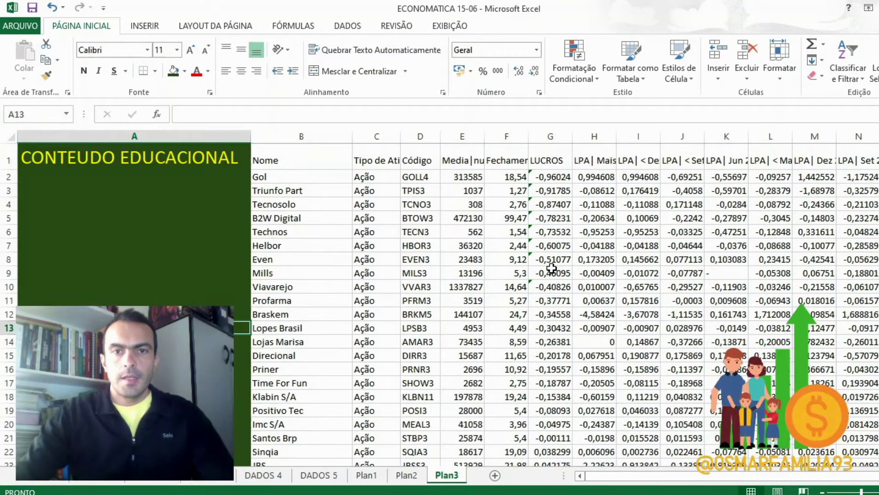
pyautogui.click(5, 177)
pyautogui.rightClick(7, 183)
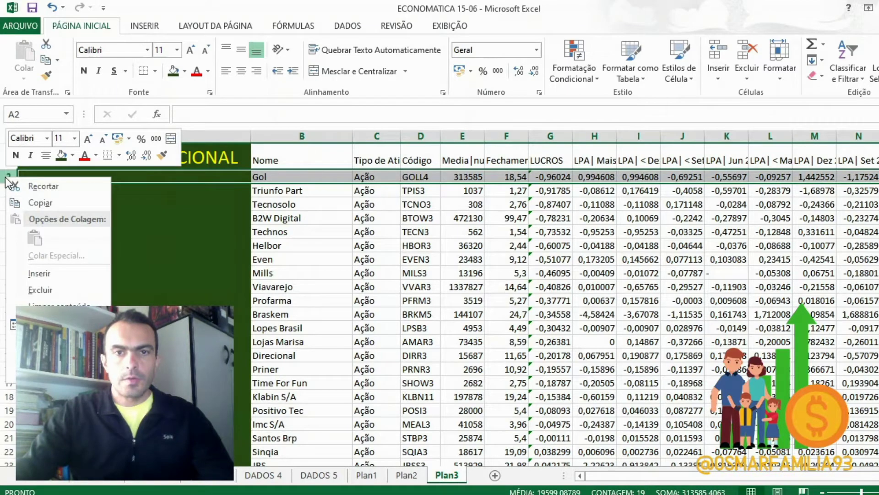
pyautogui.press('Escape')
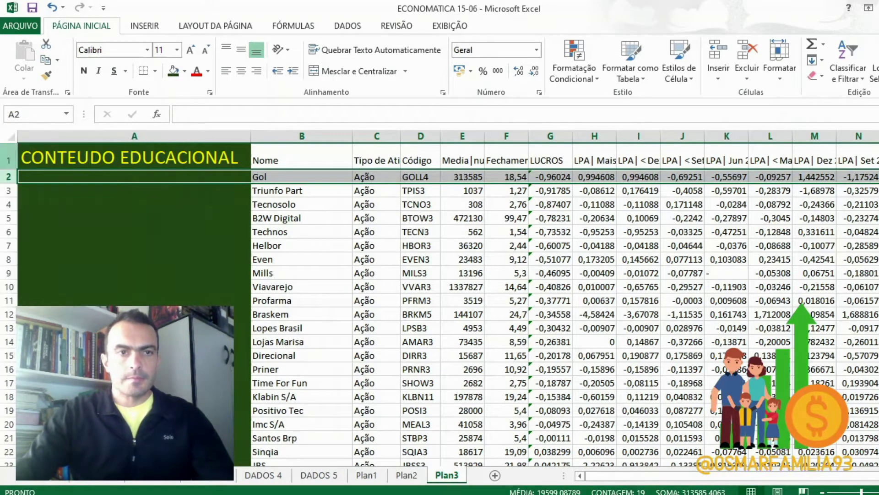
pyautogui.moveTo(11, 178); pyautogui.dragTo(8, 205)
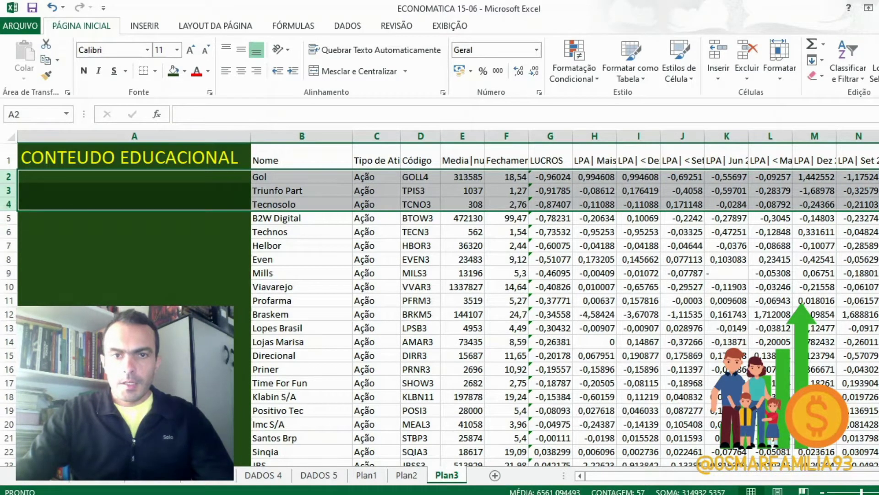
pyautogui.keyDown('shift'); pyautogui.click(5, 273); pyautogui.keyUp('shift')
pyautogui.rightClick(9, 245)
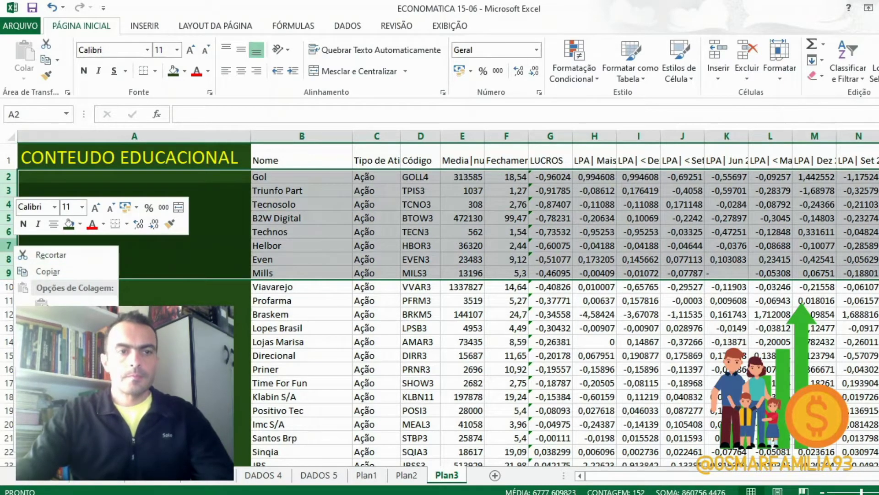
pyautogui.click(48, 356)
pyautogui.click(639, 314)
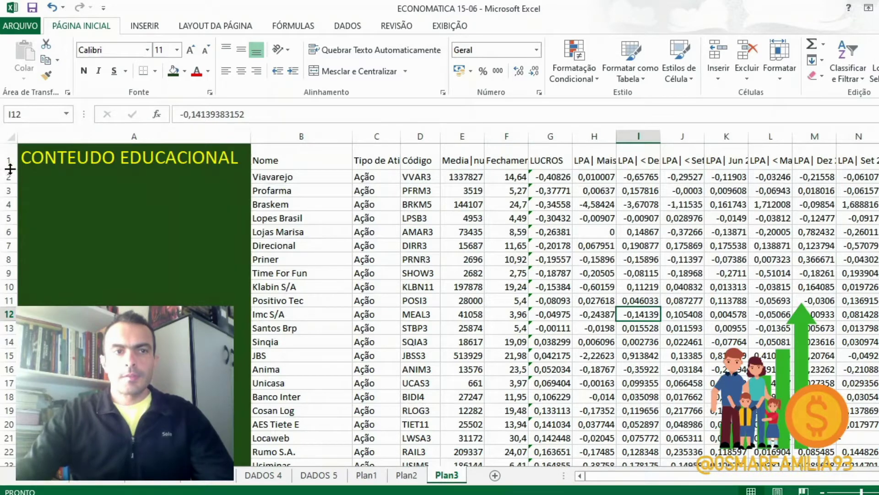
# Delete the Viavarejo and Profarma rows, rows 2 and 3
pyautogui.moveTo(7, 176); pyautogui.dragTo(7, 189)
pyautogui.rightClick(7, 188)
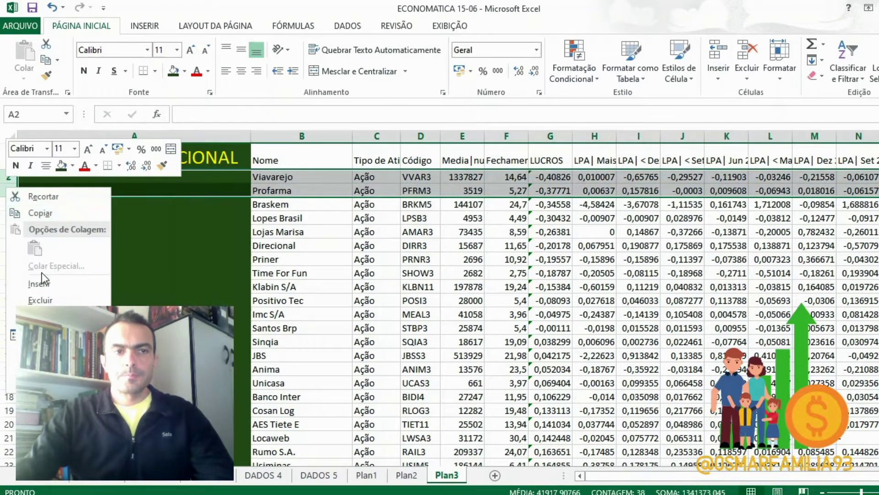
pyautogui.click(51, 300)
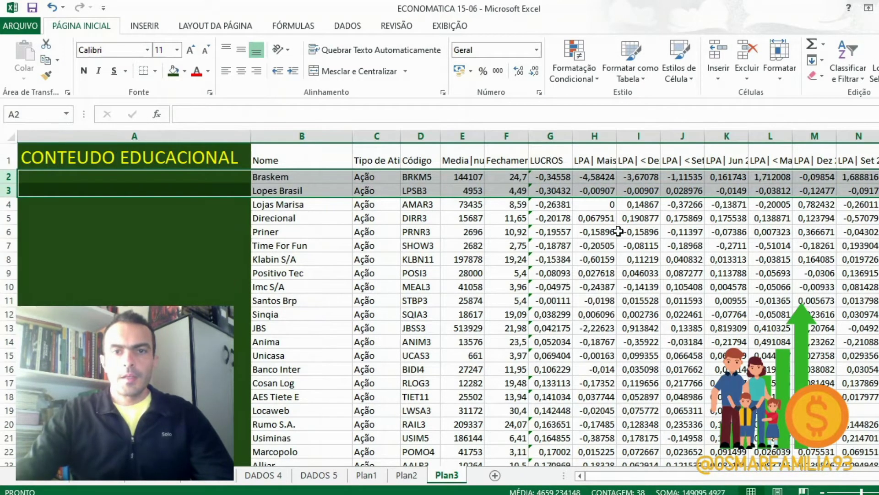
pyautogui.click(583, 230)
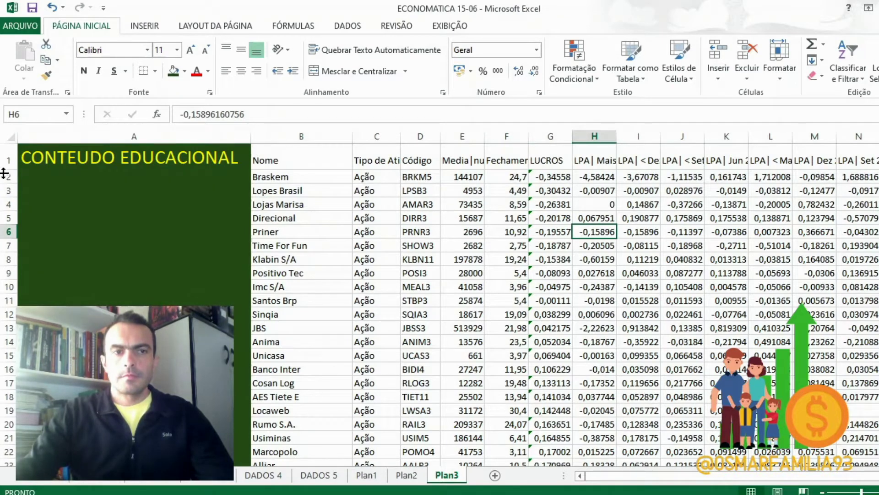
# Delete the Braskem and Lopes Brasil rows, rows 2 and 3
pyautogui.moveTo(4, 177); pyautogui.dragTo(7, 189)
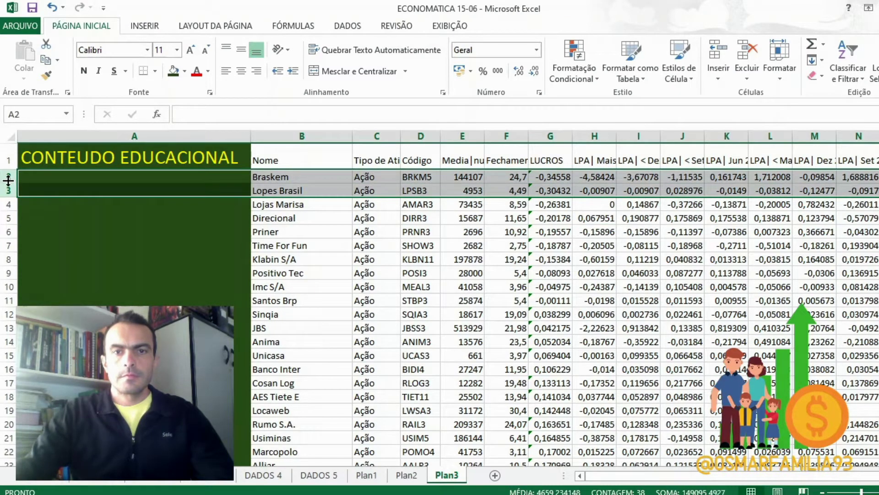
pyautogui.rightClick(9, 180)
pyautogui.click(63, 291)
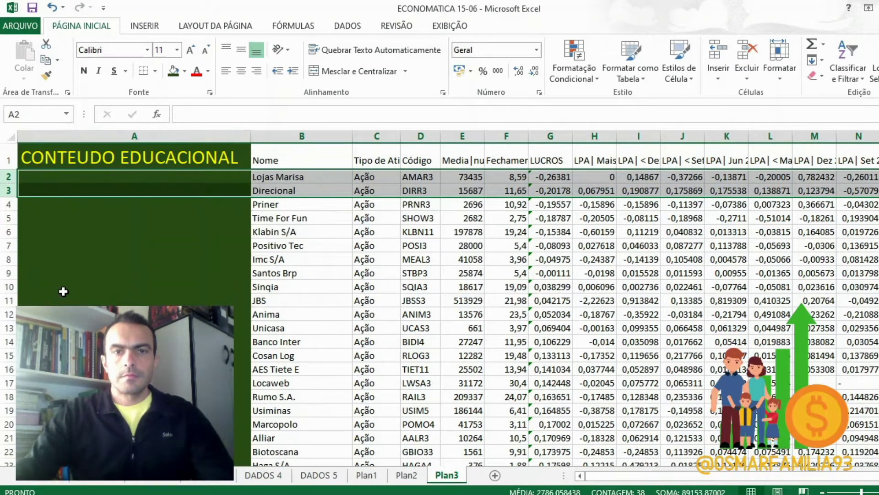
pyautogui.click(575, 261)
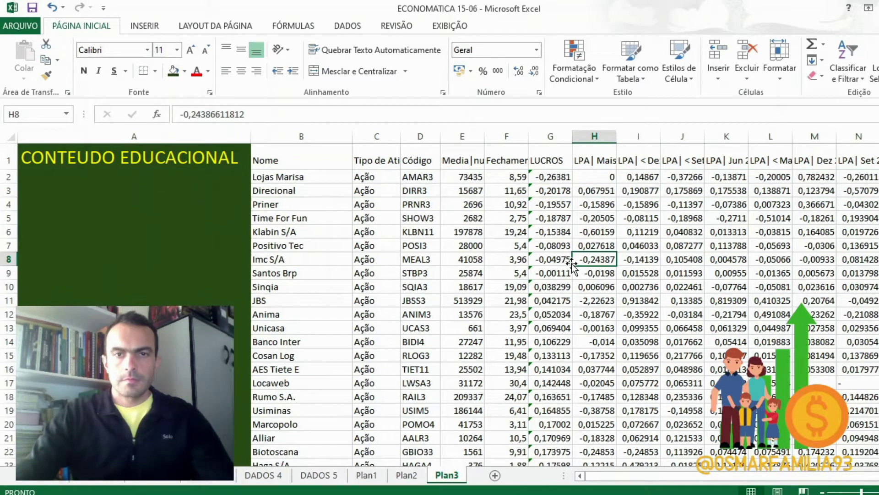
# Delete the remaining rows with negative LUCROS, from Lojas Marisa (row 2) through Santos Brp (row 9)
pyautogui.moveTo(5, 177); pyautogui.dragTo(4, 275)
pyautogui.rightClick(7, 203)
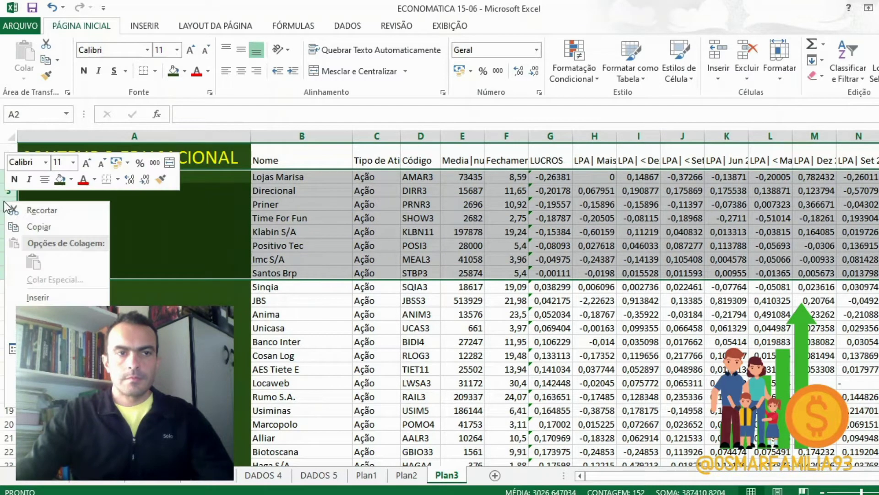
pyautogui.click(37, 315)
pyautogui.click(573, 260)
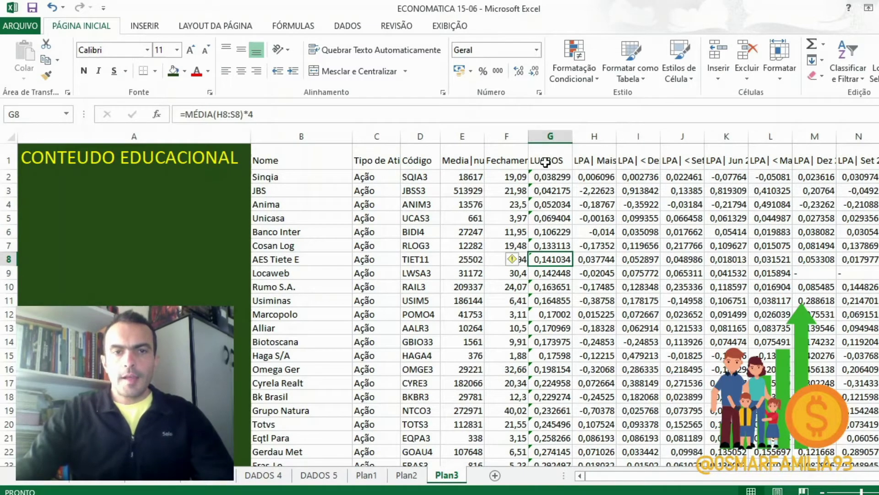
# Sort the table by the LUCROS column from smallest to largest, expanding the selection to the whole table
pyautogui.click(550, 136)
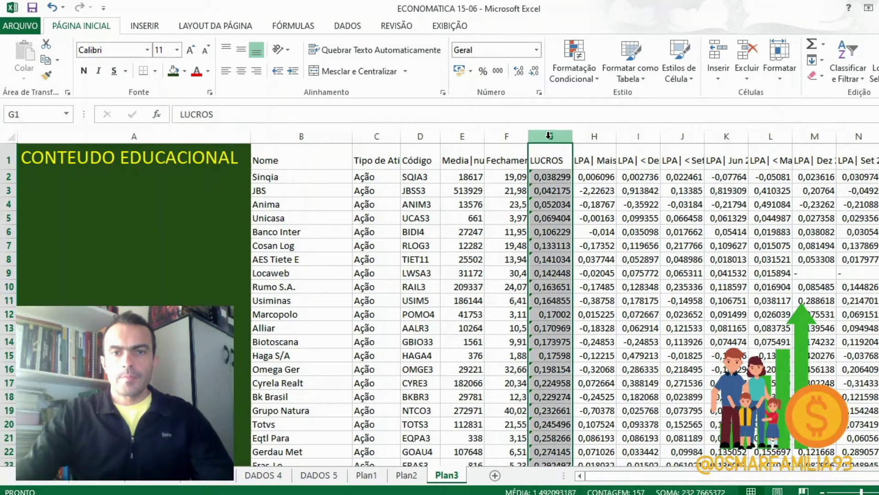
pyautogui.click(848, 69)
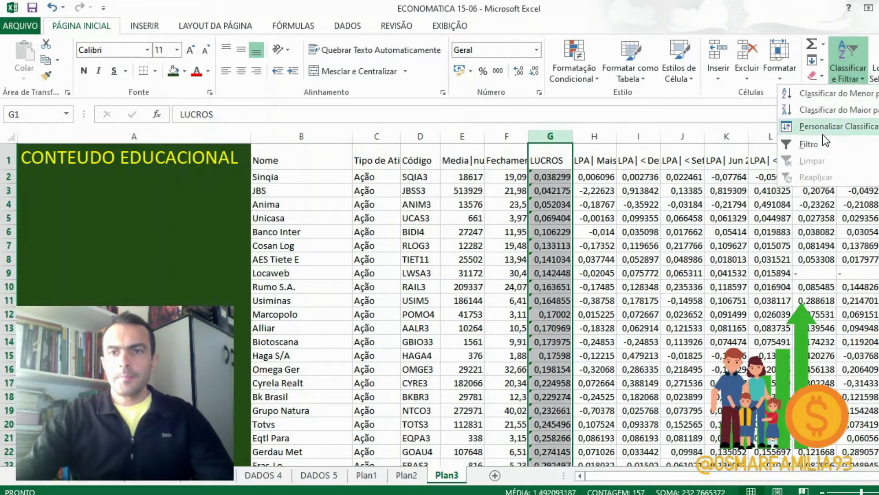
pyautogui.click(826, 95)
pyautogui.click(747, 353)
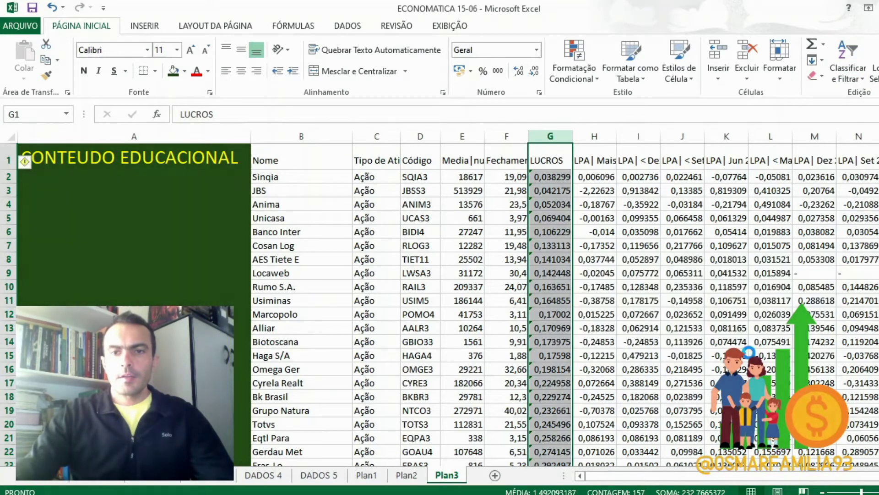
# Sort the table by the LUCROS column from largest to smallest, expanding the selection to the whole table
pyautogui.click(851, 55)
pyautogui.click(837, 112)
pyautogui.click(748, 353)
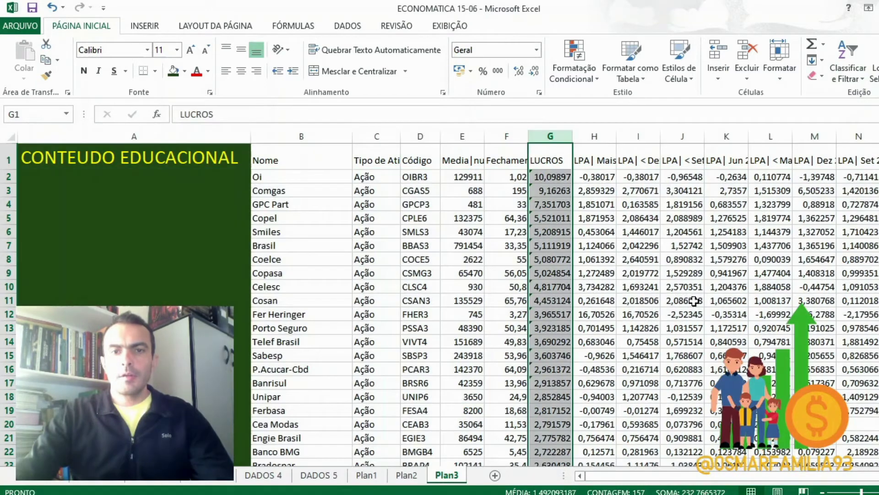
pyautogui.click(364, 245)
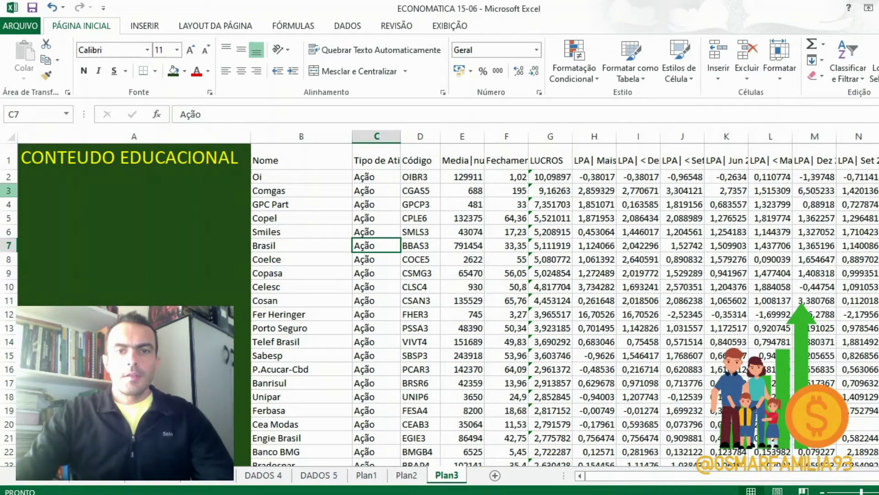
# Delete the Oi (OIBR3) row from the head of the sorted list
pyautogui.click(10, 176)
pyautogui.rightClick(10, 177)
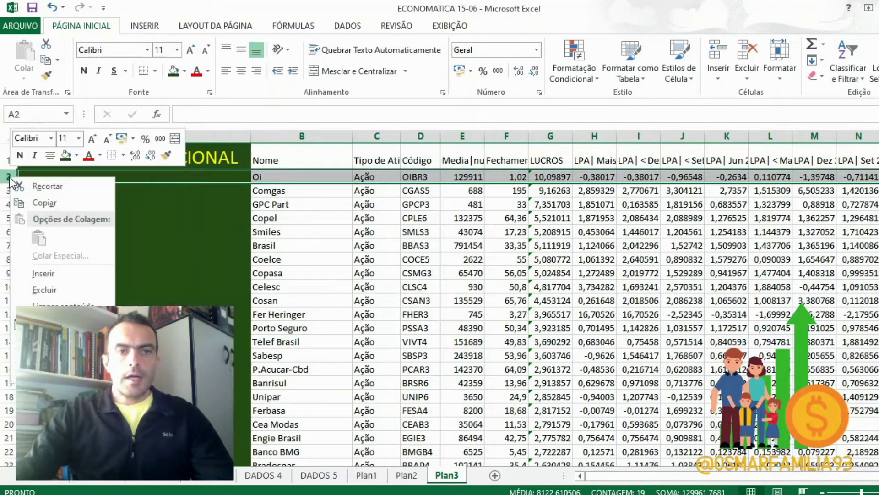
pyautogui.click(73, 296)
pyautogui.click(284, 223)
pyautogui.moveTo(9, 177); pyautogui.dragTo(6, 300)
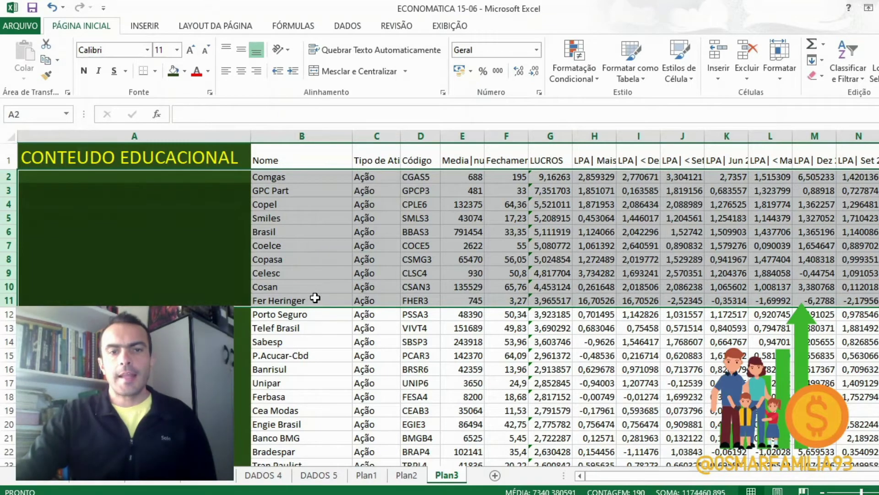
pyautogui.click(608, 246)
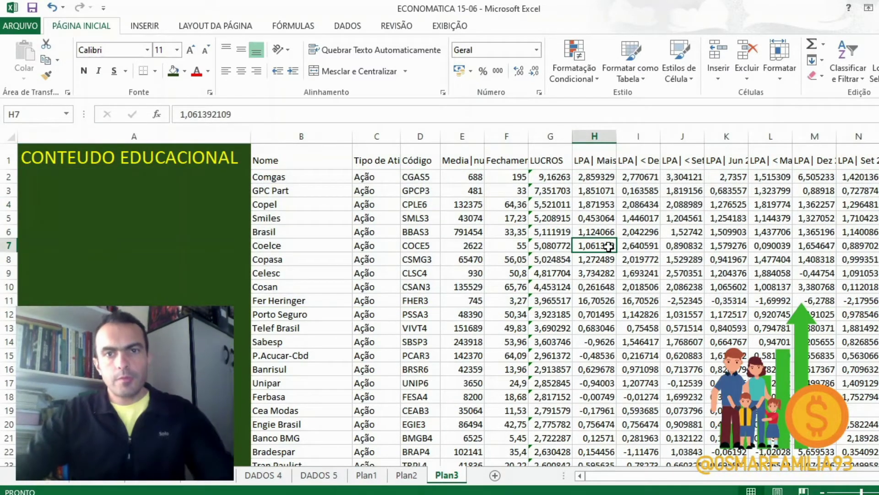
# Insert a blank column G before the LUCROS column
pyautogui.click(544, 135)
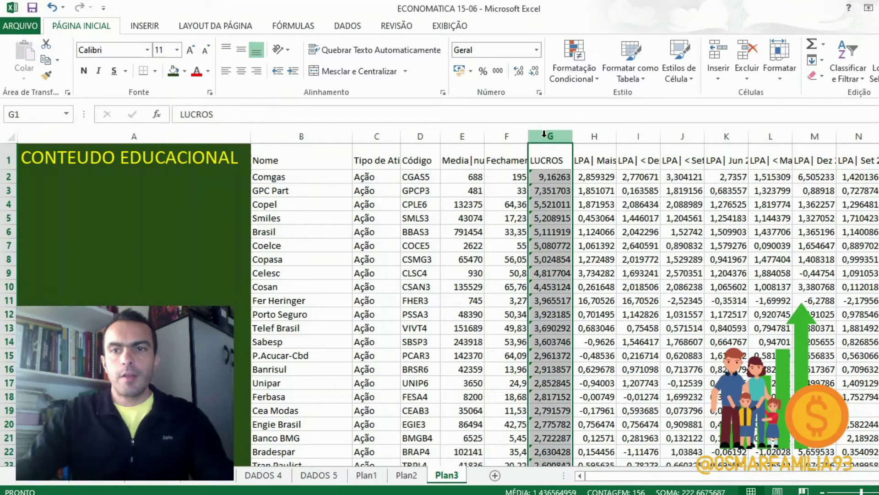
pyautogui.rightClick(544, 134)
pyautogui.click(604, 231)
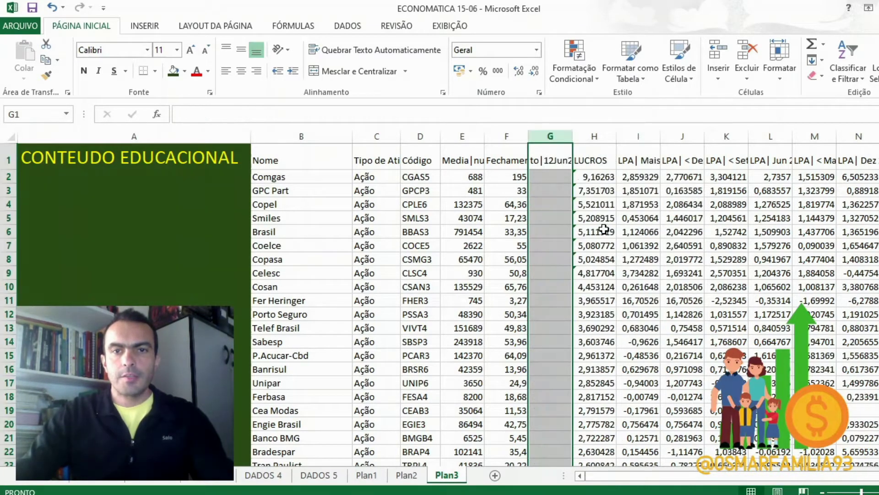
# Title the blank column G "P/VP" in its header cell
pyautogui.click(556, 160)
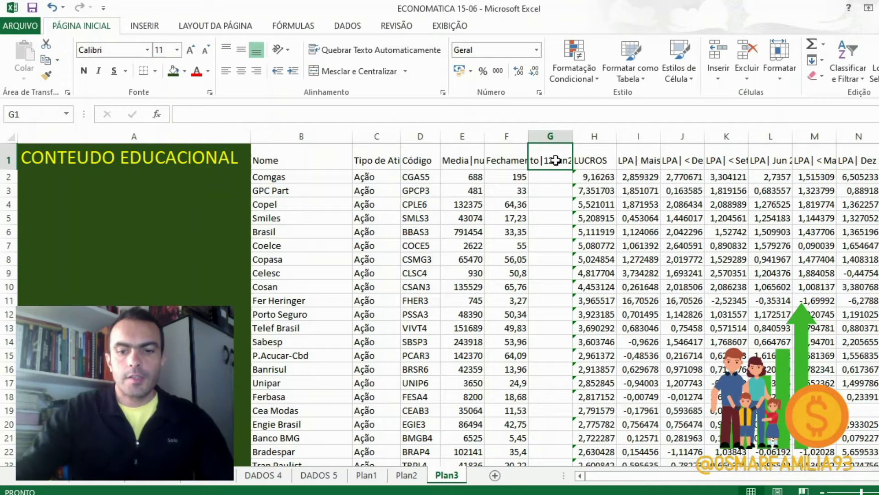
pyautogui.write('P/VP')
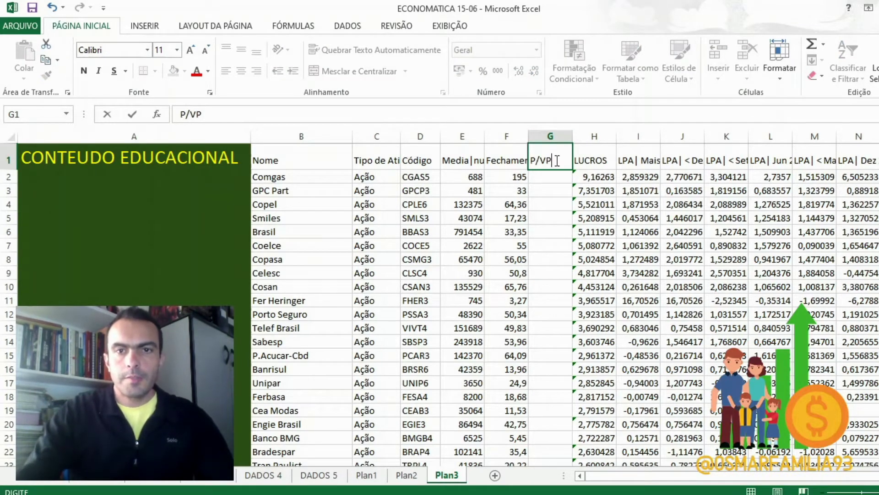
pyautogui.press('Return')
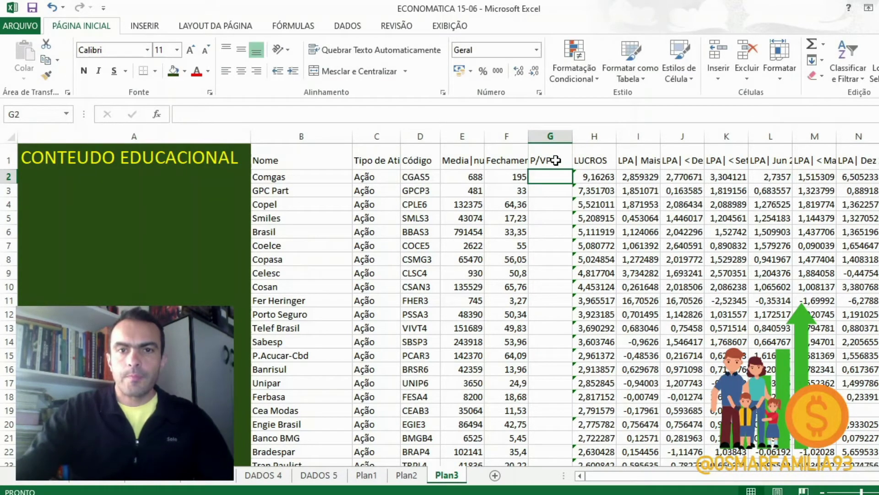
# Enter the formula =F2/U2 in G2 to divide Comgas's closing price by its book value per share
pyautogui.click(503, 176)
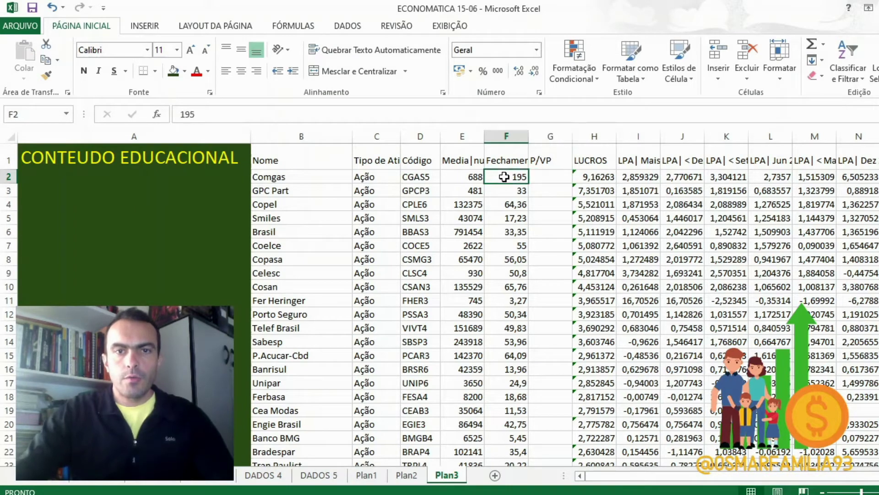
pyautogui.click(552, 176)
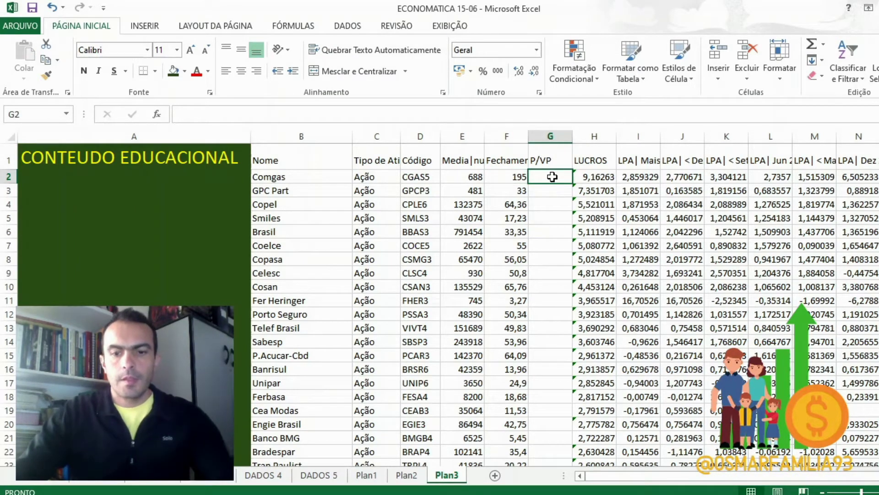
pyautogui.write('=')
pyautogui.click(521, 181)
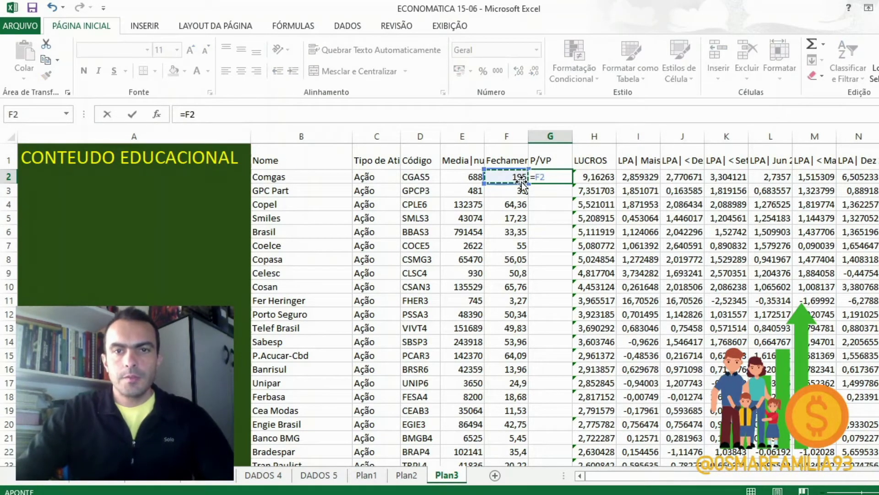
pyautogui.write('/')
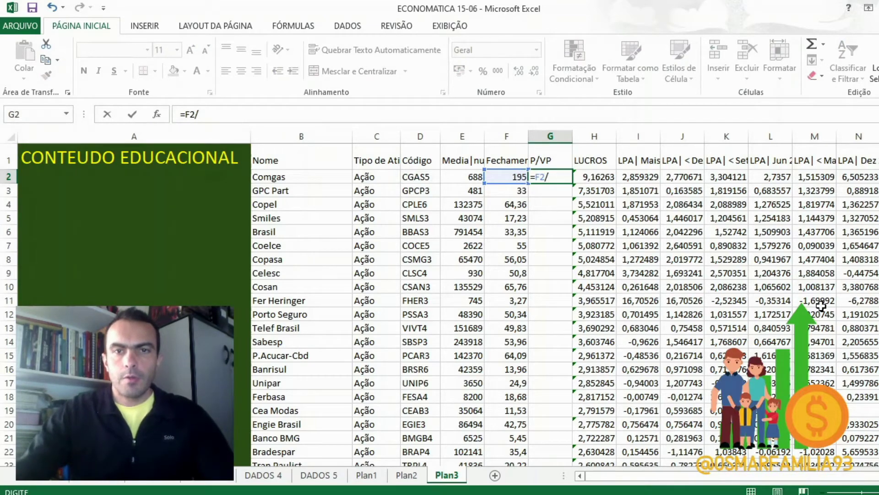
pyautogui.hscroll(2, 743, 478)
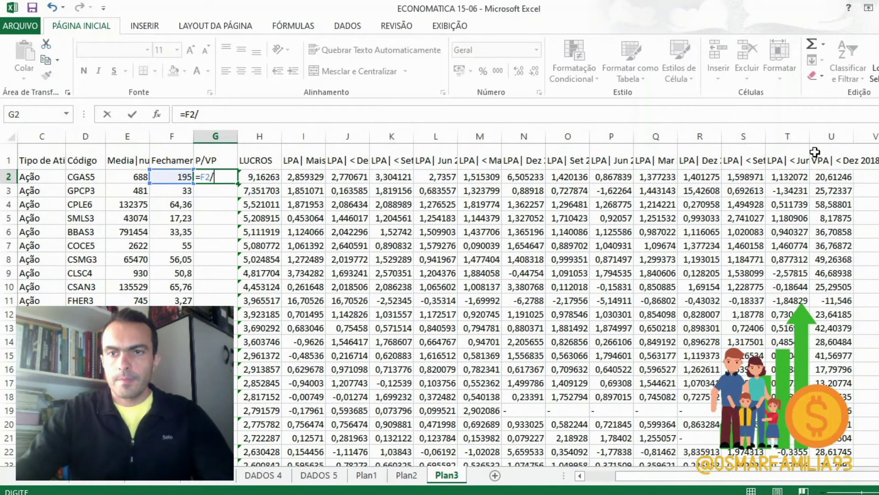
pyautogui.click(830, 180)
pyautogui.press('Return')
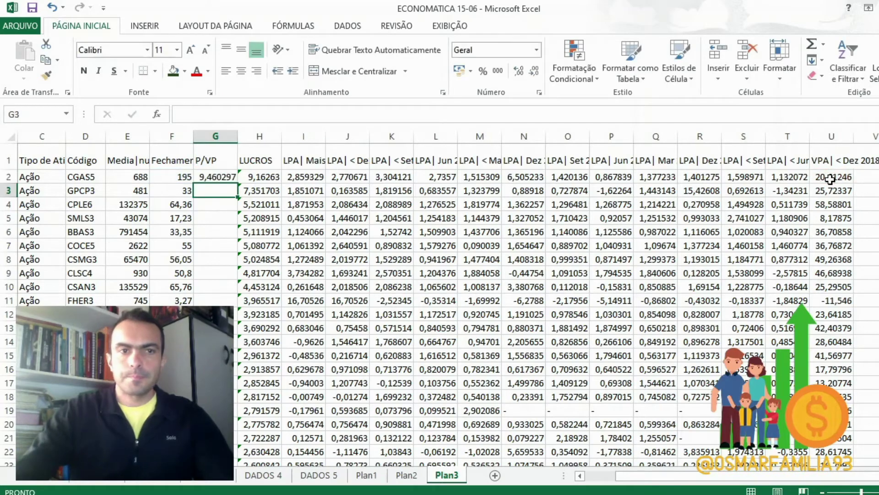
# Fill the P/VP formula from G2 down to every company in the list
pyautogui.moveTo(624, 477); pyautogui.dragTo(591, 477)
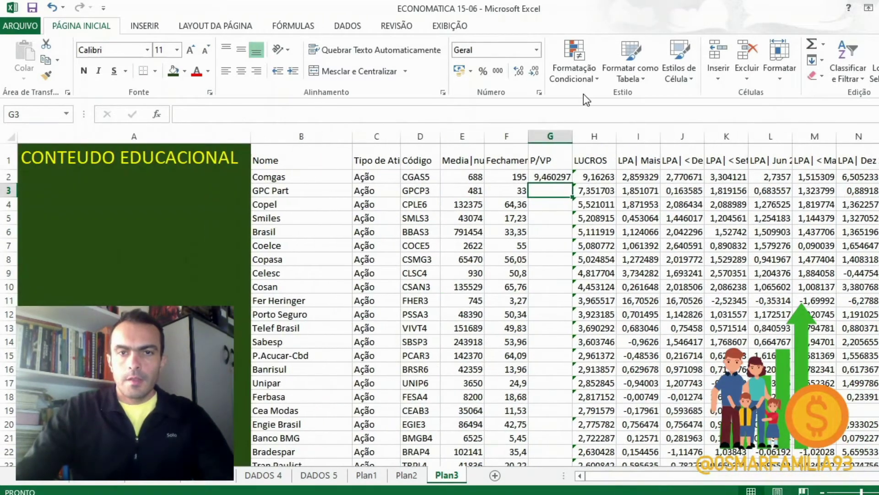
pyautogui.click(561, 178)
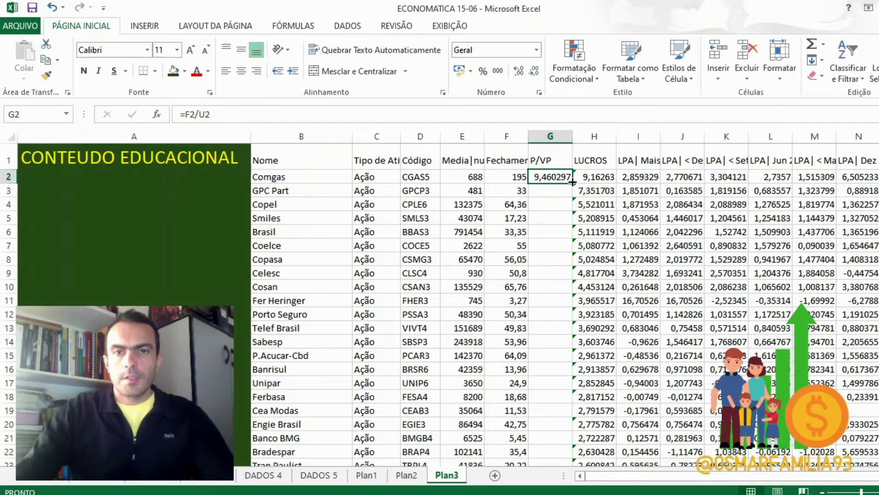
pyautogui.doubleClick(572, 182)
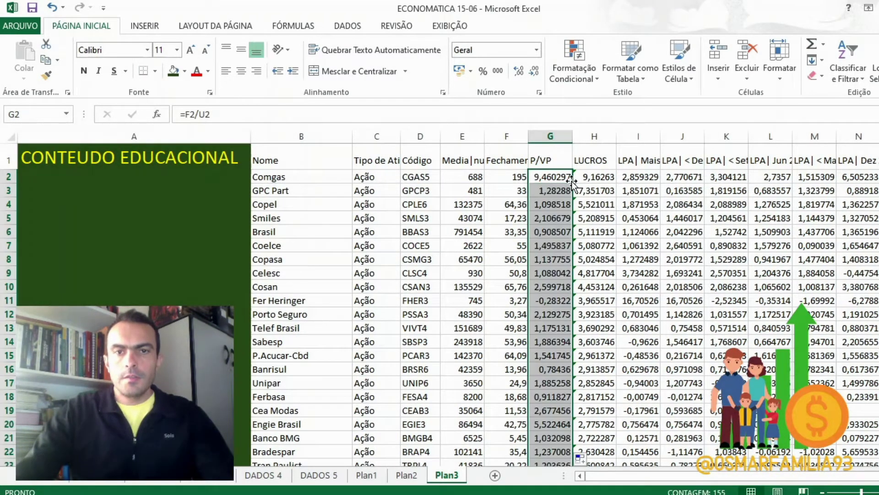
# Sort the table by the P/VP column from smallest to largest, expanding the selection to the whole table
pyautogui.click(845, 57)
pyautogui.click(843, 96)
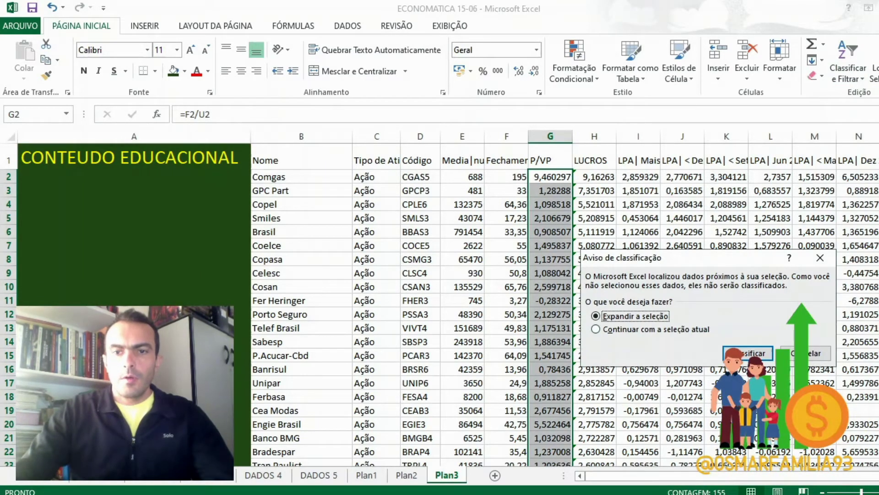
pyautogui.click(747, 354)
pyautogui.click(649, 246)
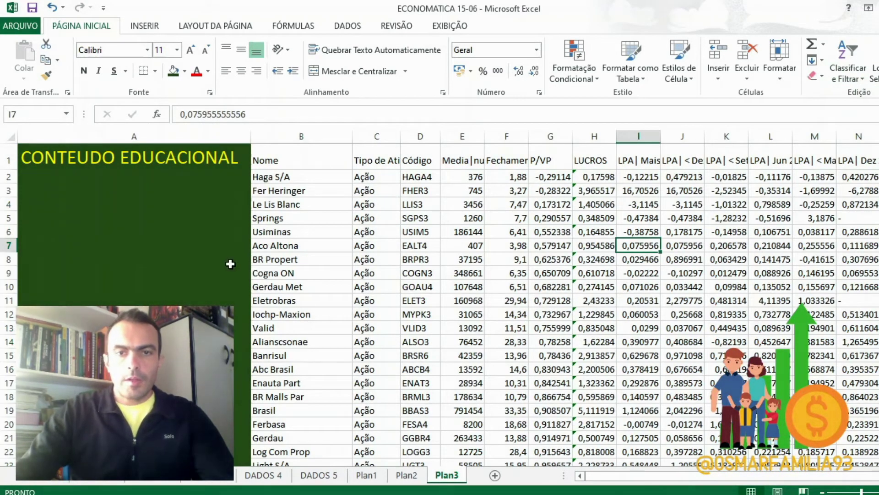
# Delete the Haga S/A and Fer Heringer rows, which have negative P/VP, from the head of the list
pyautogui.click(9, 177)
pyautogui.moveTo(12, 182); pyautogui.dragTo(10, 191)
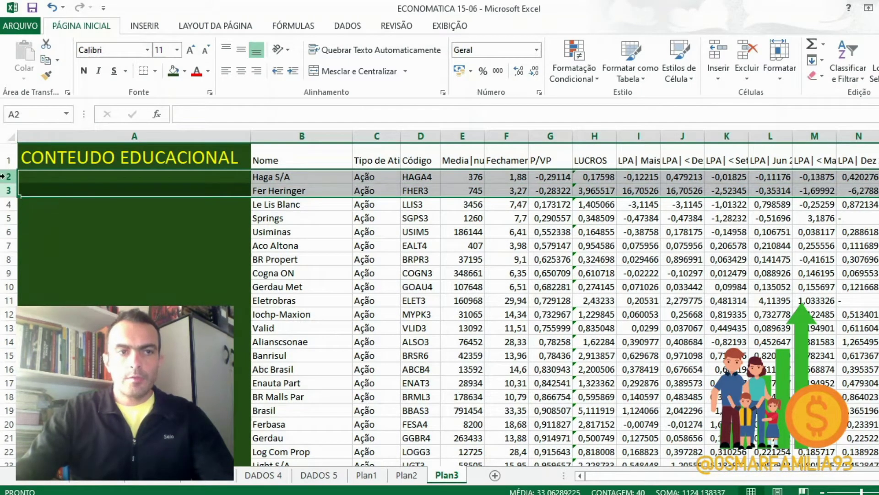
pyautogui.rightClick(8, 183)
pyautogui.click(45, 292)
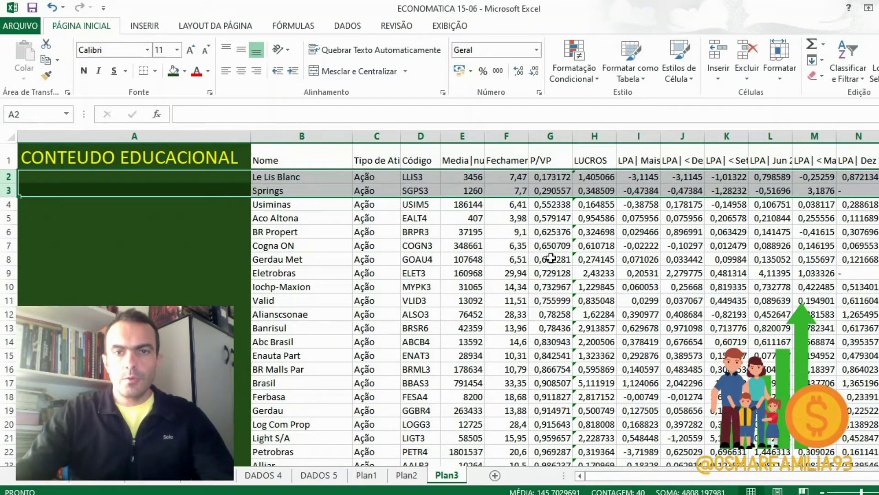
# Delete the Vivara S.A. row with the invalid P/VP value at the end of the list
pyautogui.click(556, 245)
pyautogui.scroll(-20, 555, 238)
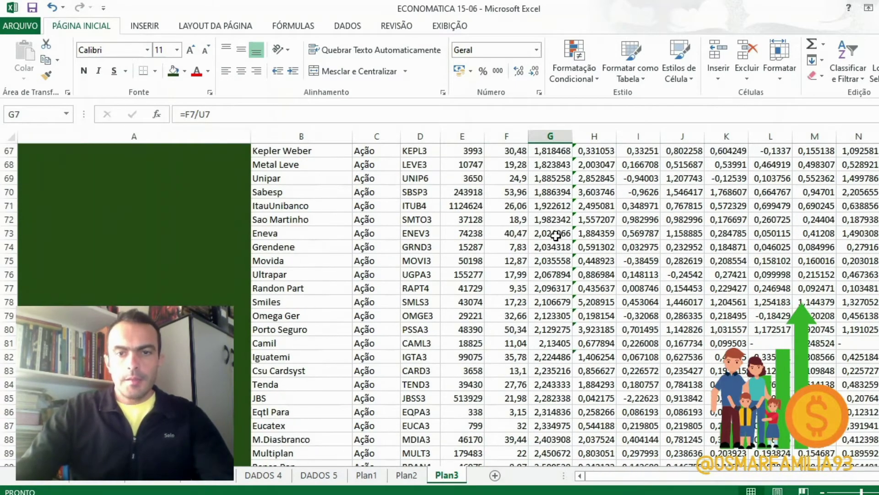
pyautogui.scroll(-17, 556, 235)
pyautogui.scroll(4, 556, 235)
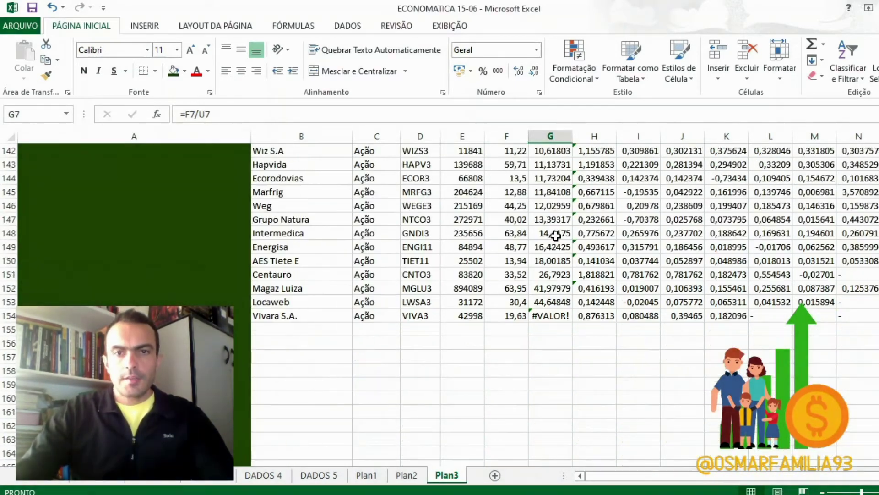
pyautogui.click(4, 315)
pyautogui.rightClick(5, 315)
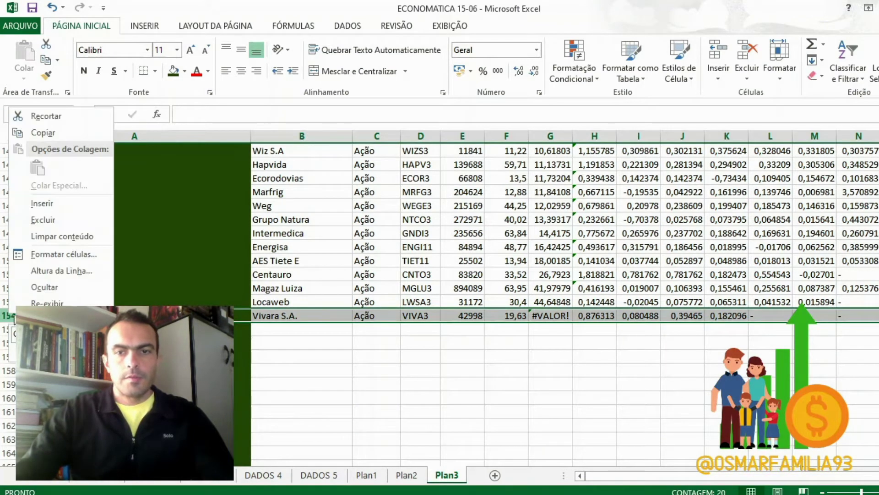
pyautogui.click(58, 218)
pyautogui.click(587, 348)
# Insert a blank column G before the P/VP column
pyautogui.scroll(10, 585, 347)
pyautogui.scroll(20, 584, 348)
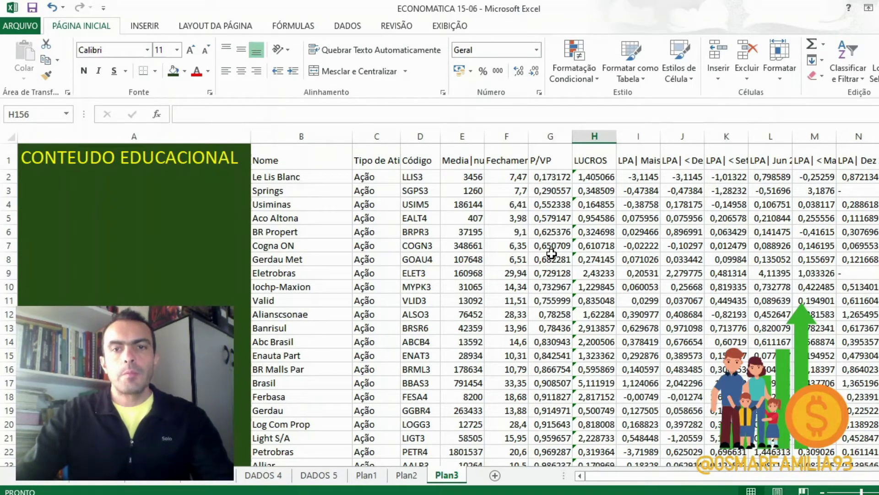
pyautogui.click(547, 136)
pyautogui.rightClick(541, 139)
pyautogui.click(572, 235)
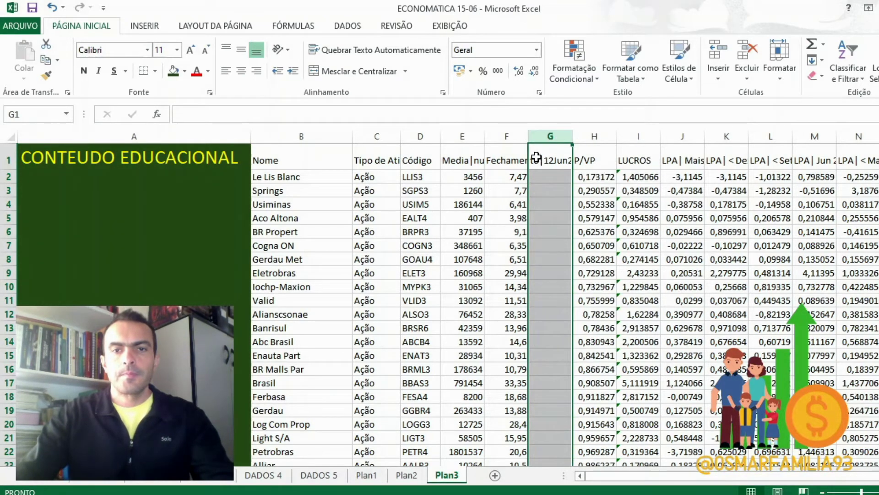
# Title the new column G "INVESTIDOR INTELIGENTE" and fit its width to the header text
pyautogui.write('INVEST')
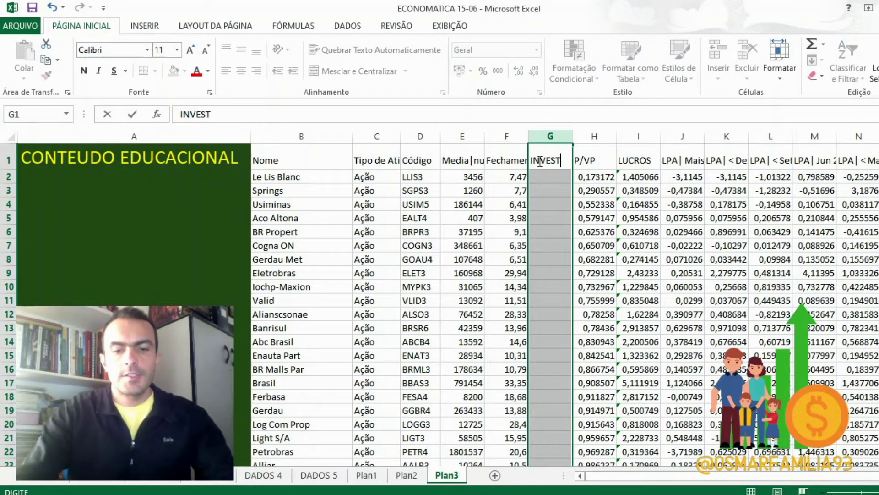
pyautogui.write('IDOR INTELIGENTE')
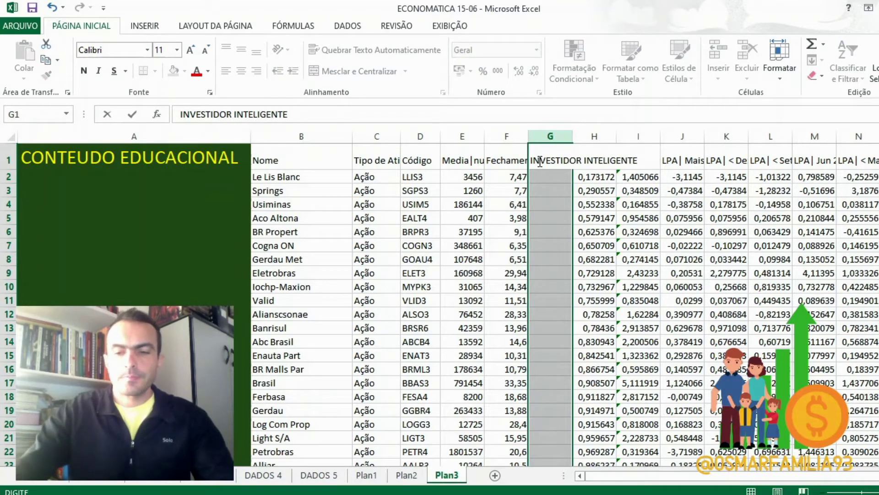
pyautogui.press('Return')
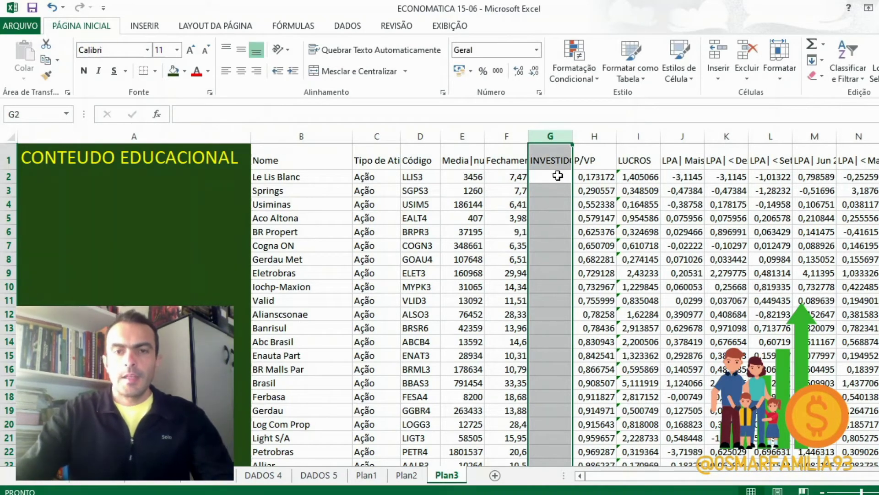
pyautogui.doubleClick(573, 141)
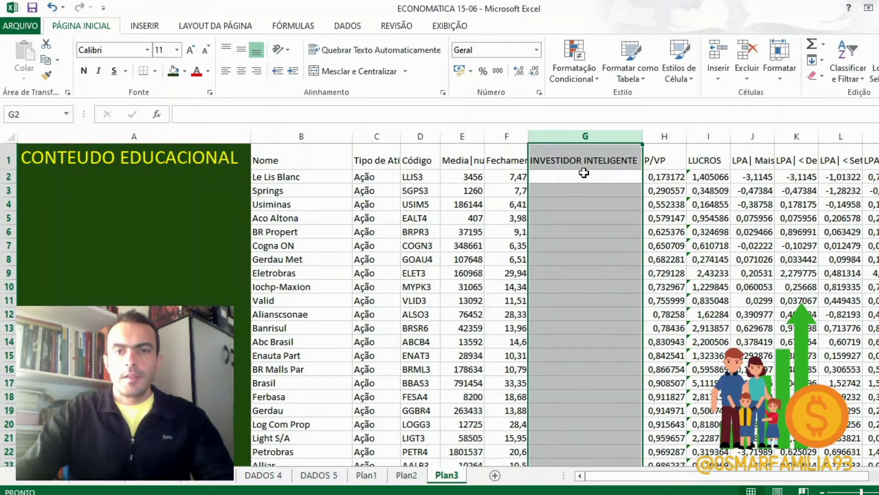
# Enter =H2*I2 in G2 to multiply P/VP by LUCROS, and fill the formula down the INVESTIDOR INTELIGENTE column
pyautogui.click(583, 176)
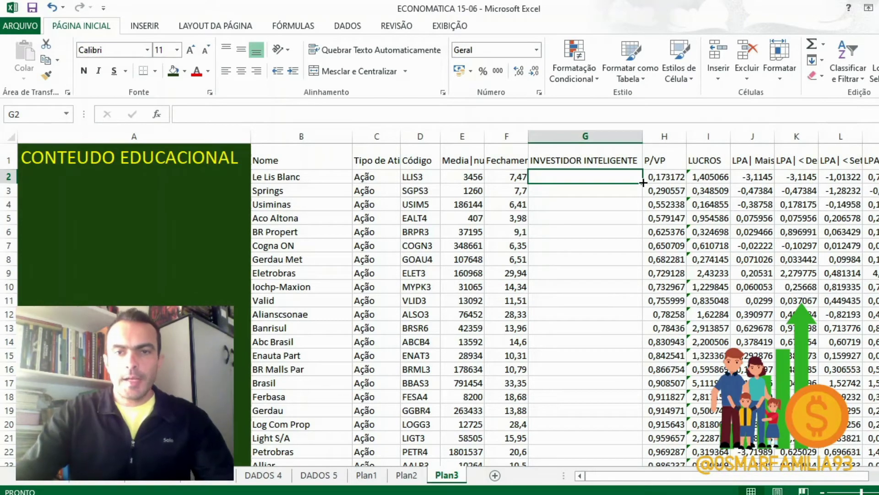
pyautogui.write('+')
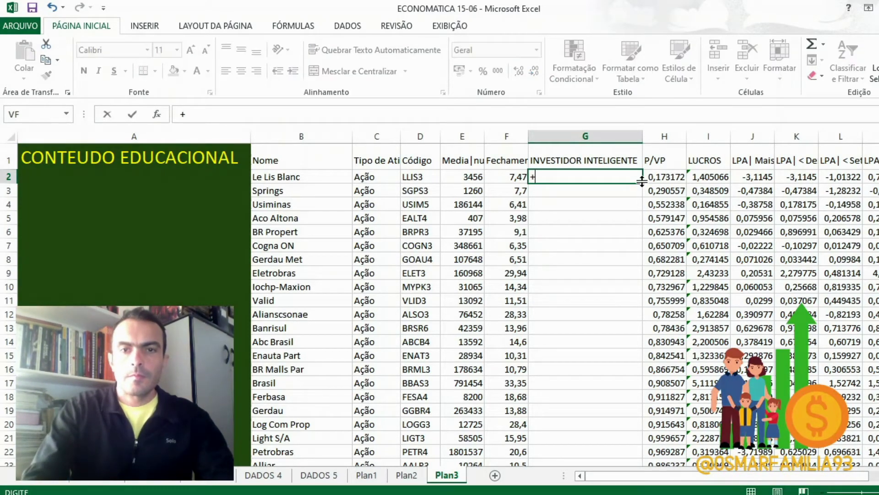
pyautogui.press('BackSpace')
pyautogui.write('=')
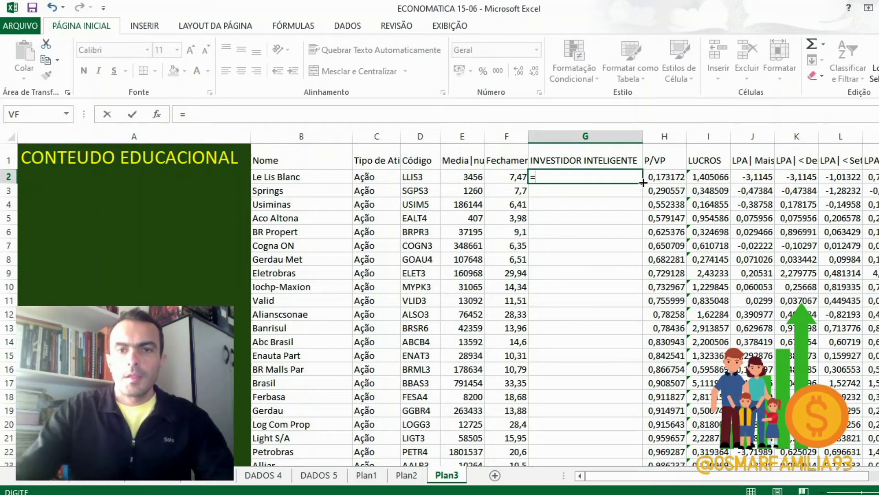
pyautogui.click(669, 175)
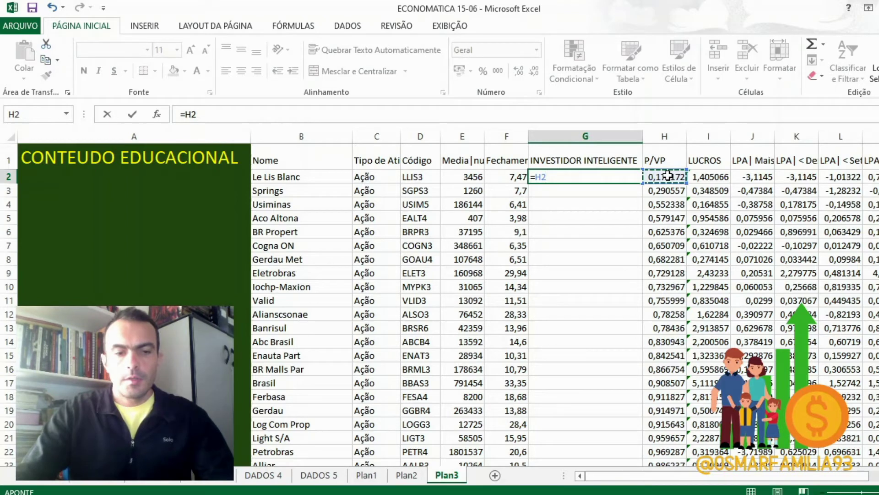
pyautogui.write('*')
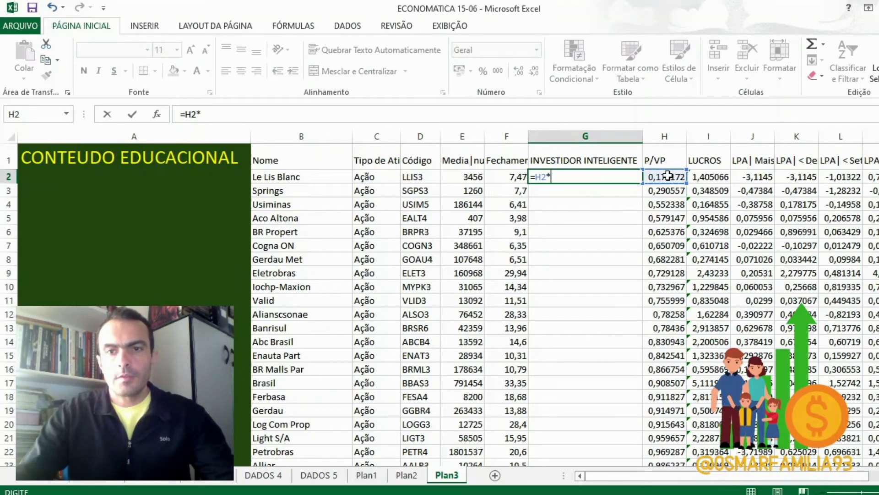
pyautogui.click(704, 177)
pyautogui.press('Return')
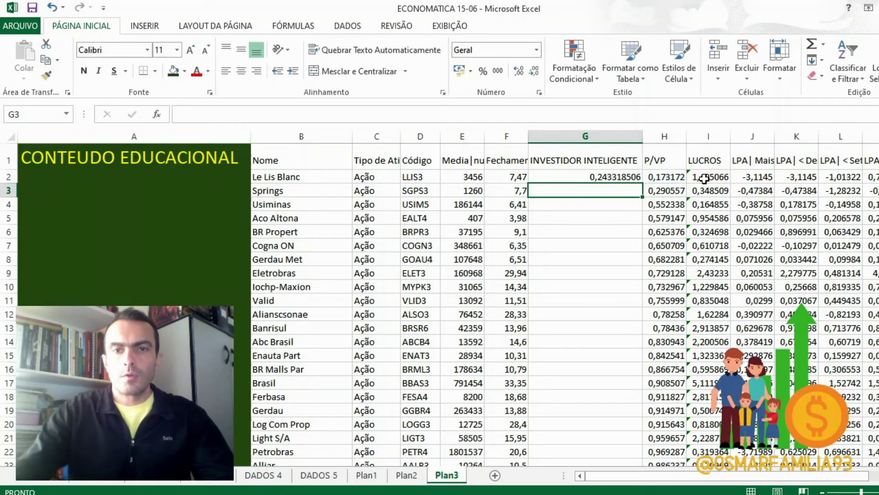
pyautogui.click(613, 178)
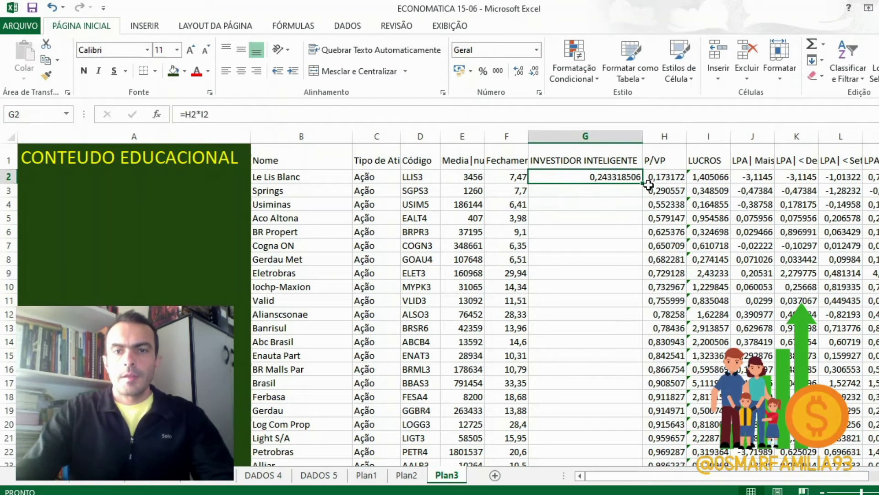
pyautogui.doubleClick(643, 183)
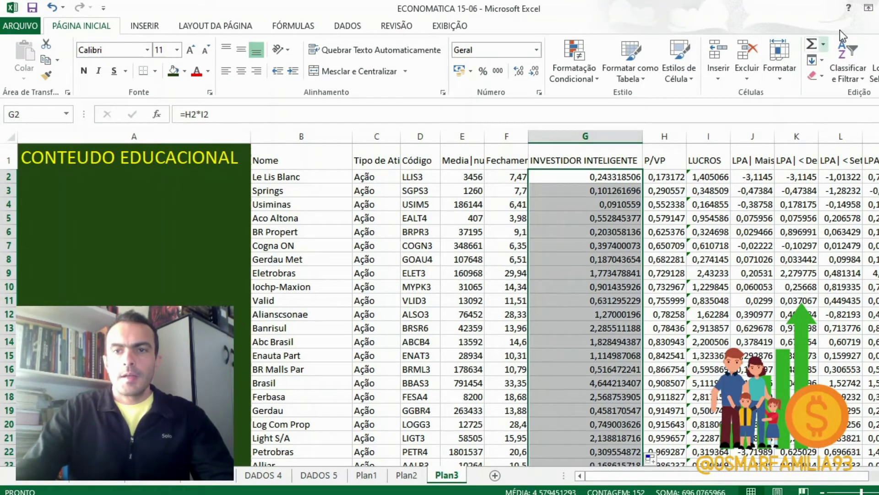
pyautogui.click(846, 51)
pyautogui.click(840, 95)
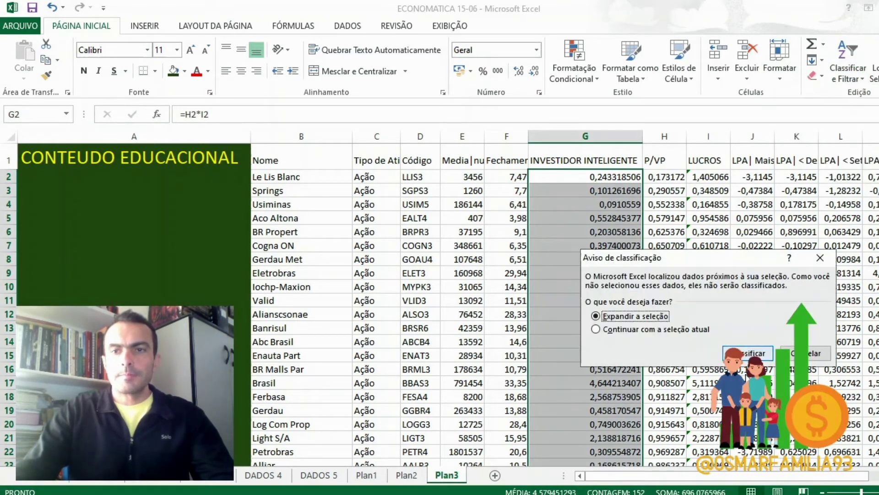
pyautogui.click(822, 355)
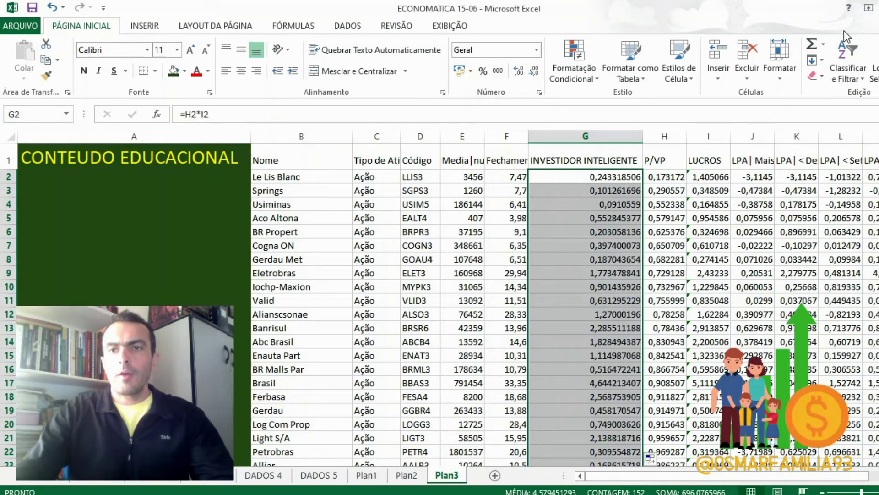
# Sort the whole stock list by INVESTIDOR INTELIGENTE from largest to smallest, expanding the selection to include the neighbouring columns
pyautogui.click(848, 60)
pyautogui.click(843, 110)
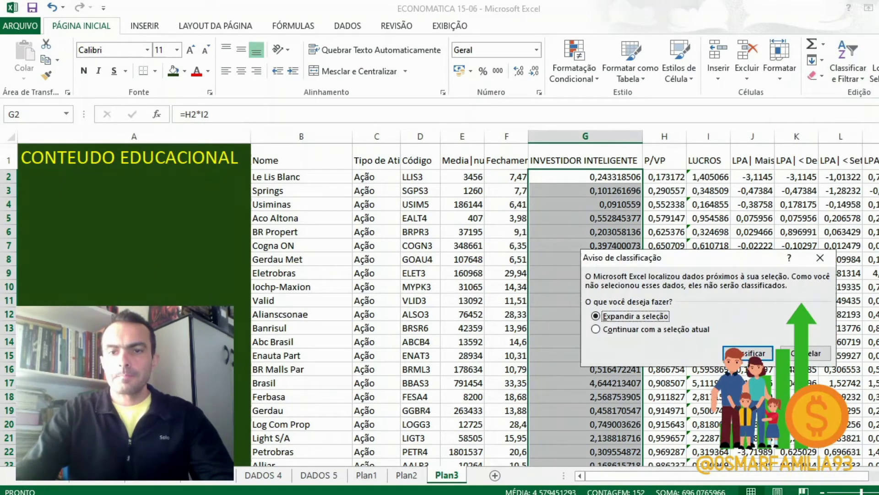
pyautogui.click(750, 353)
pyautogui.click(664, 274)
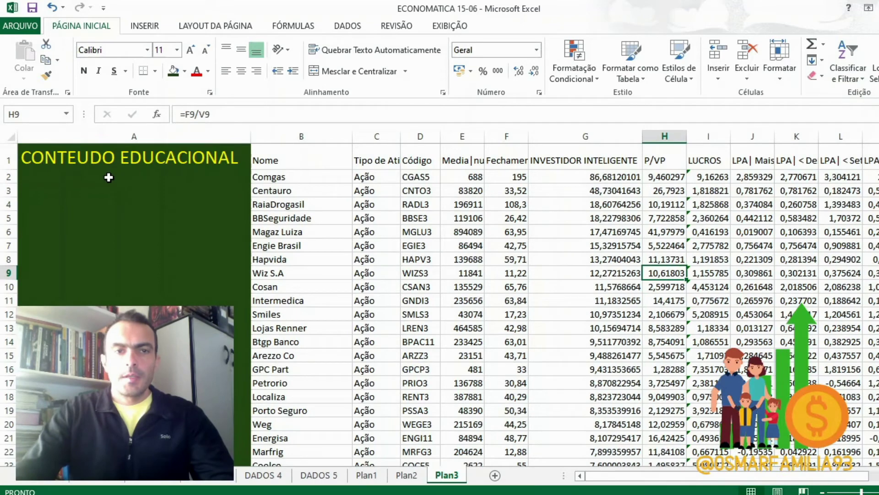
# Fill the ten top-ranked company rows, rows 2 to 11, with yellow
pyautogui.moveTo(7, 177); pyautogui.dragTo(2, 300)
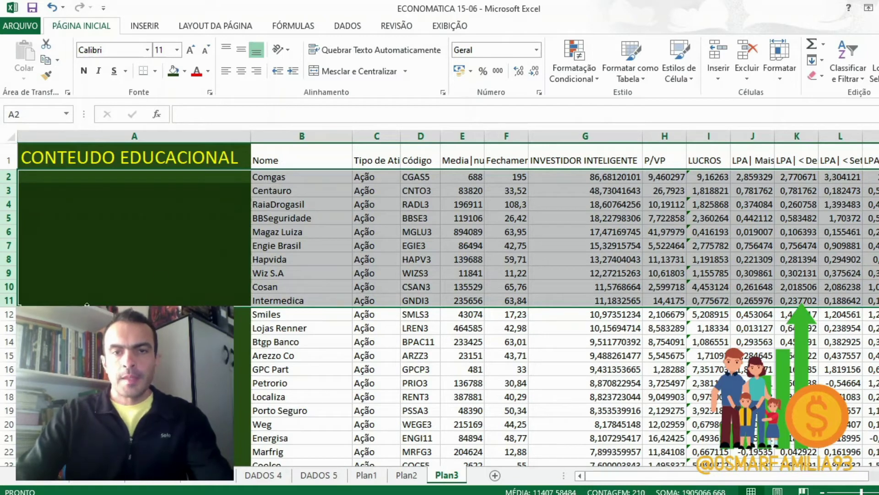
pyautogui.click(184, 71)
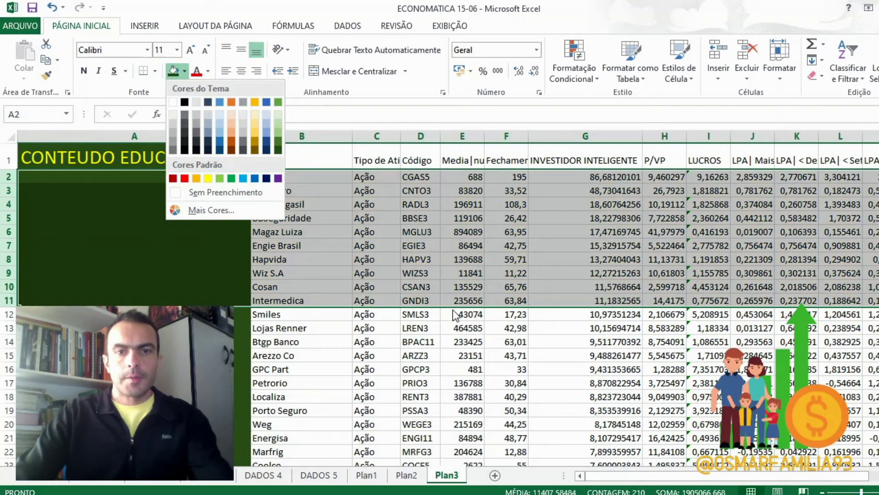
pyautogui.click(209, 179)
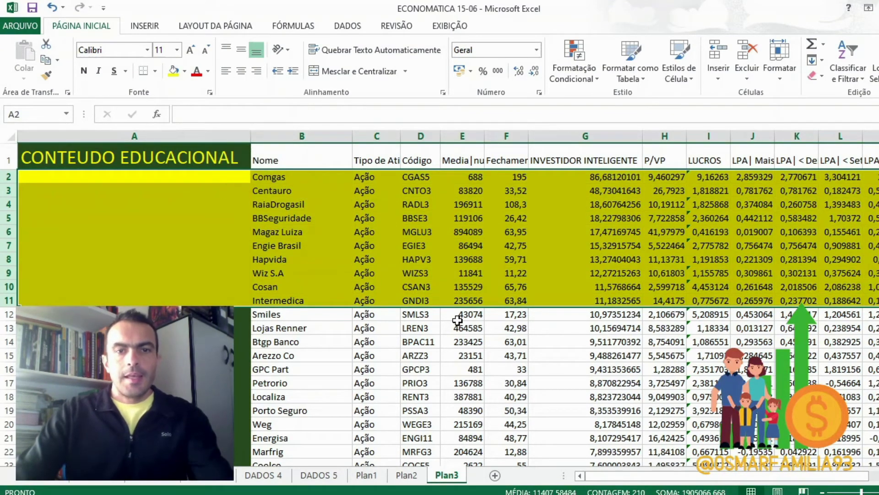
pyautogui.click(457, 316)
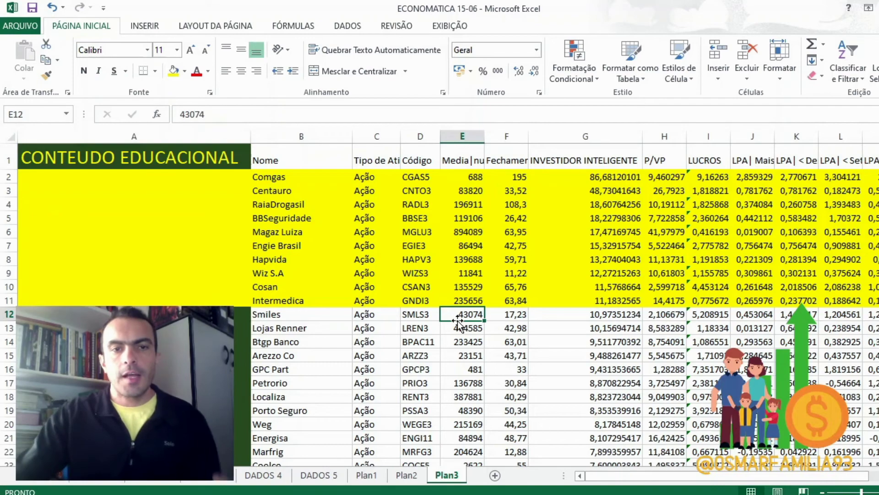
# Examine the INVESTIDOR INTELIGENTE ranking down to the last ten rows, 144 to 153, and compare them with the highlighted top ten companies
pyautogui.scroll(-20, 462, 291)
pyautogui.scroll(-20, 462, 289)
pyautogui.scroll(6, 470, 283)
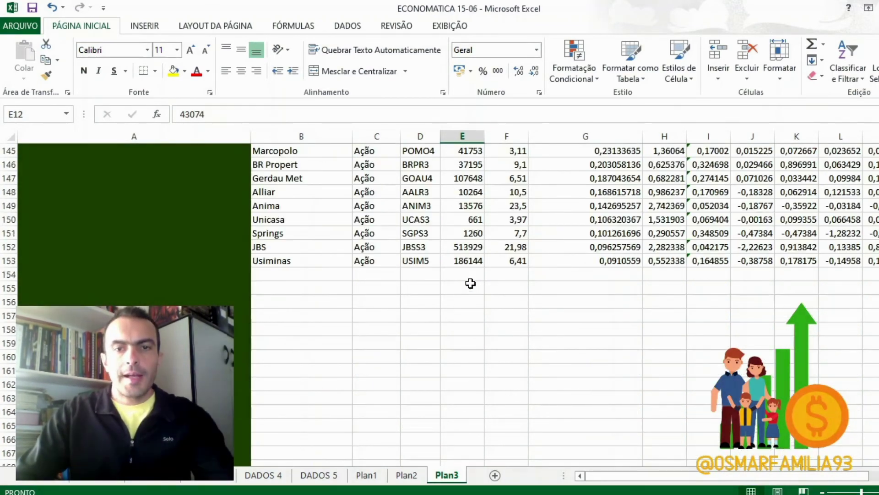
pyautogui.scroll(20, 470, 283)
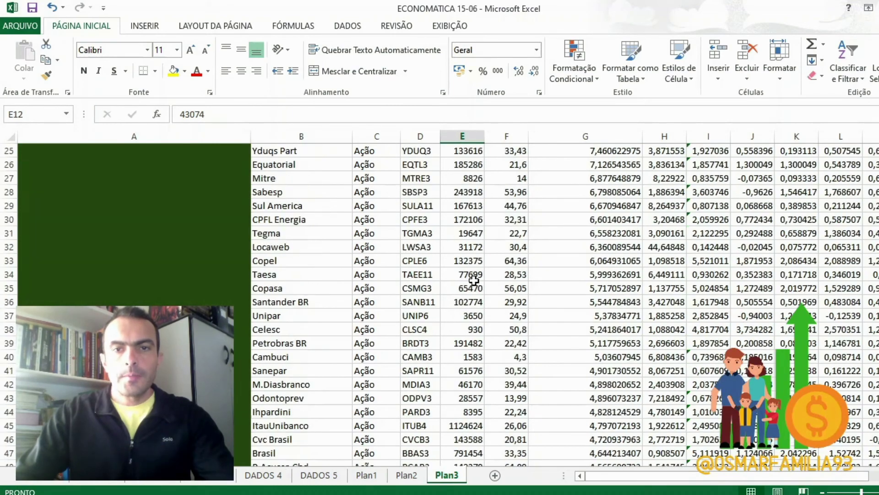
pyautogui.scroll(8, 474, 281)
pyautogui.scroll(-20, 604, 192)
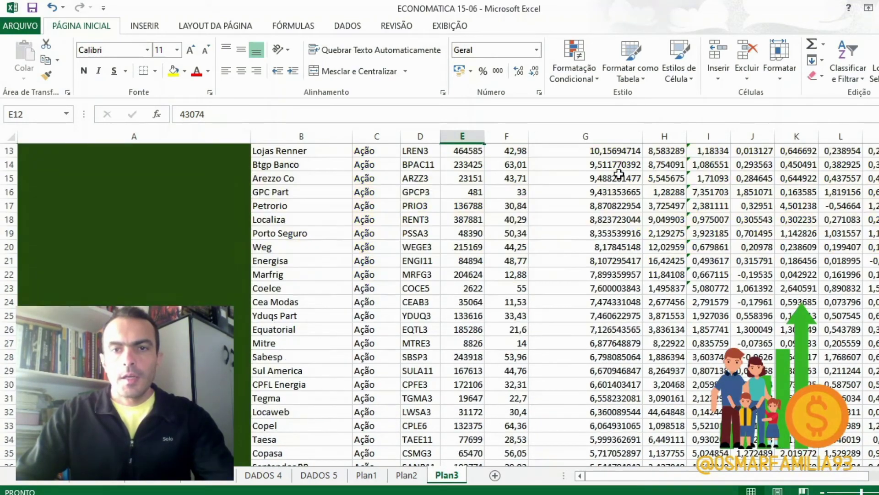
pyautogui.scroll(-20, 608, 225)
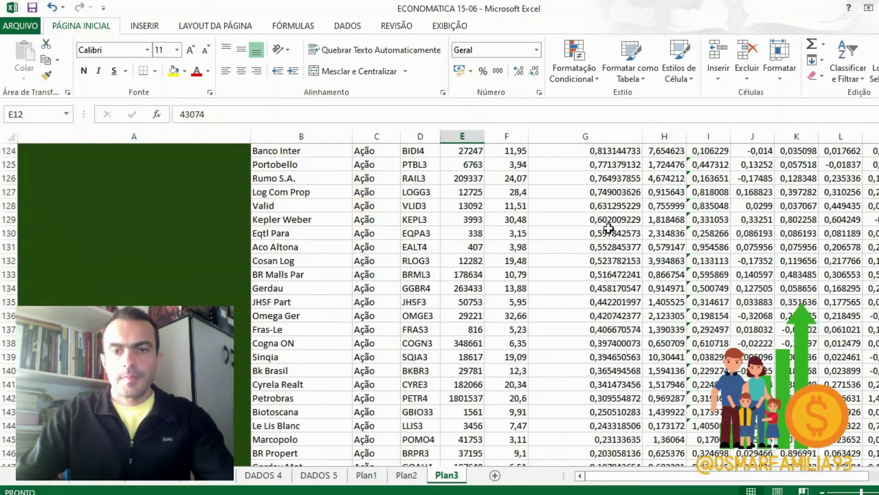
pyautogui.scroll(3, 527, 281)
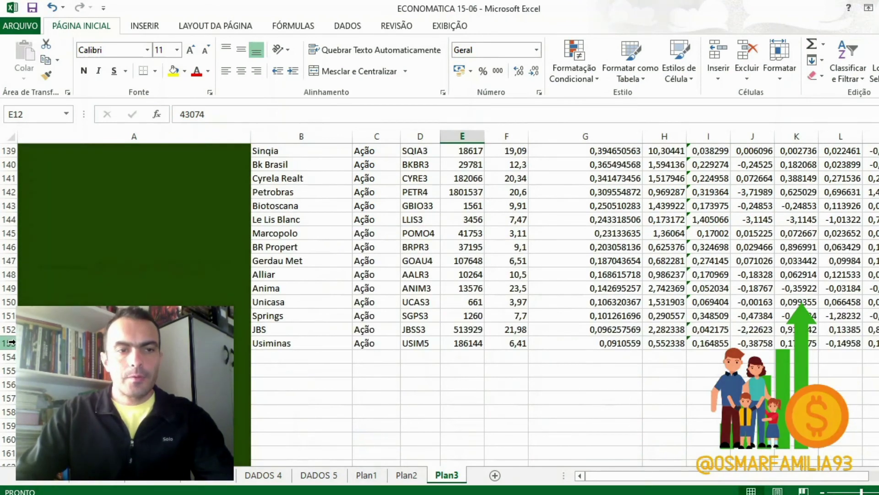
pyautogui.moveTo(6, 342); pyautogui.dragTo(5, 218)
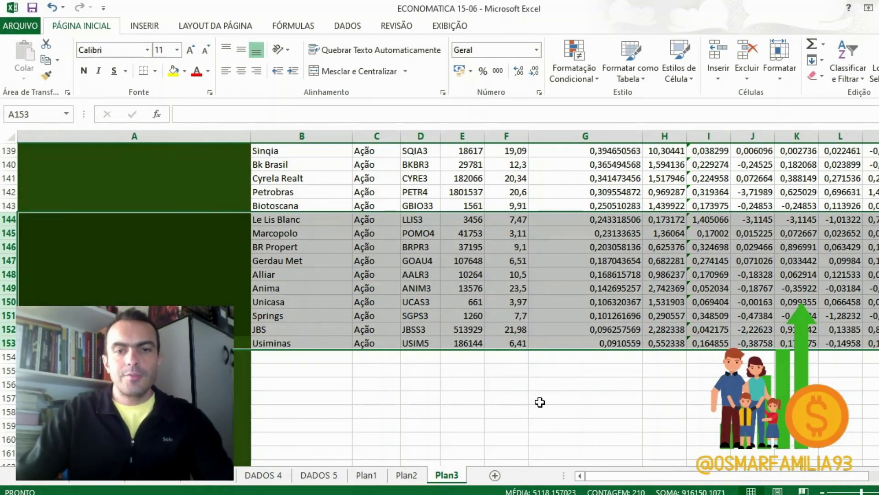
pyautogui.scroll(20, 540, 402)
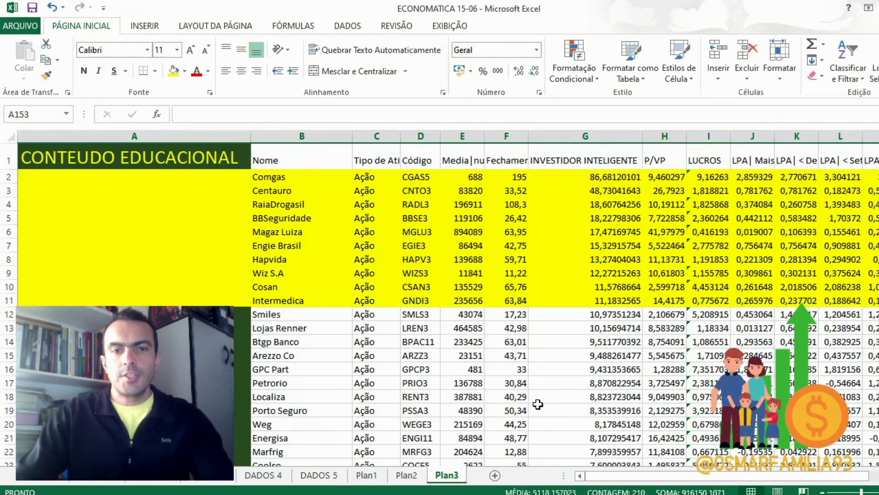
pyautogui.click(296, 178)
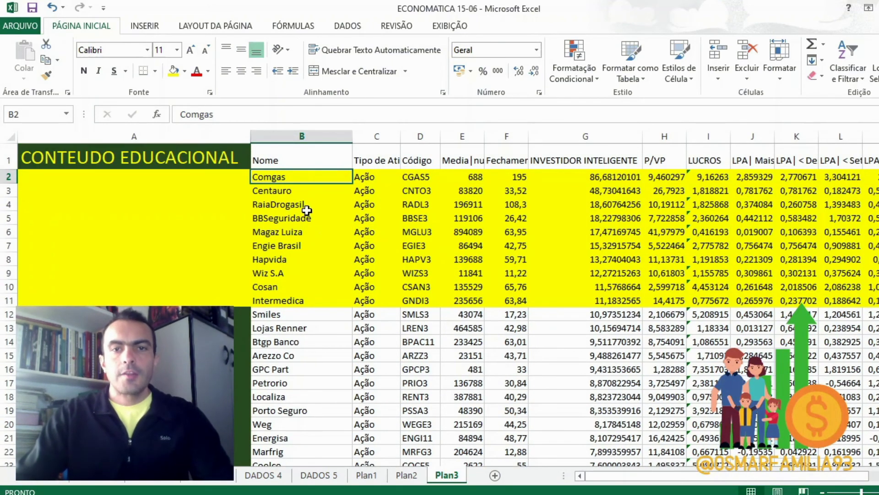